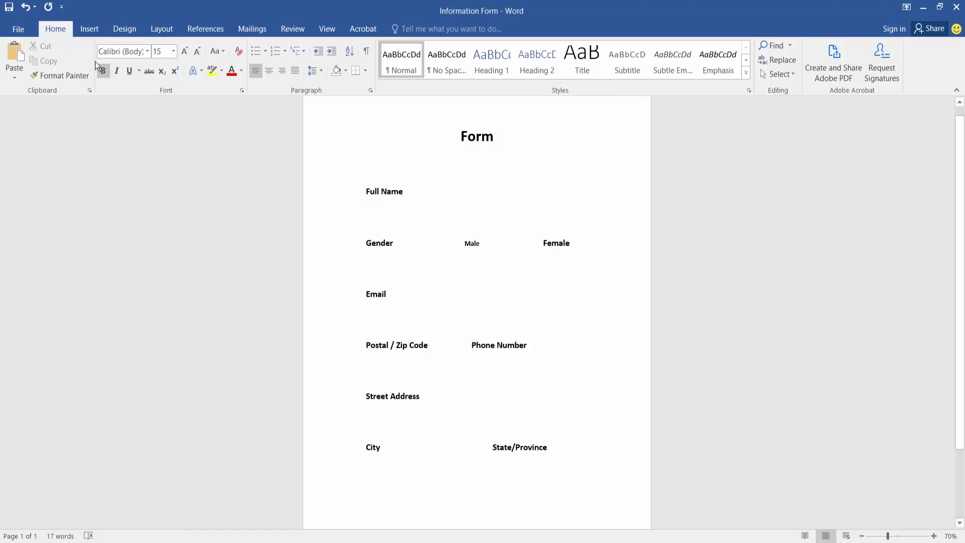
Export the Word Information Form to the Desktop, choosing PDF as the file type.
{"action": "left_click", "coordinate": [20, 29]}
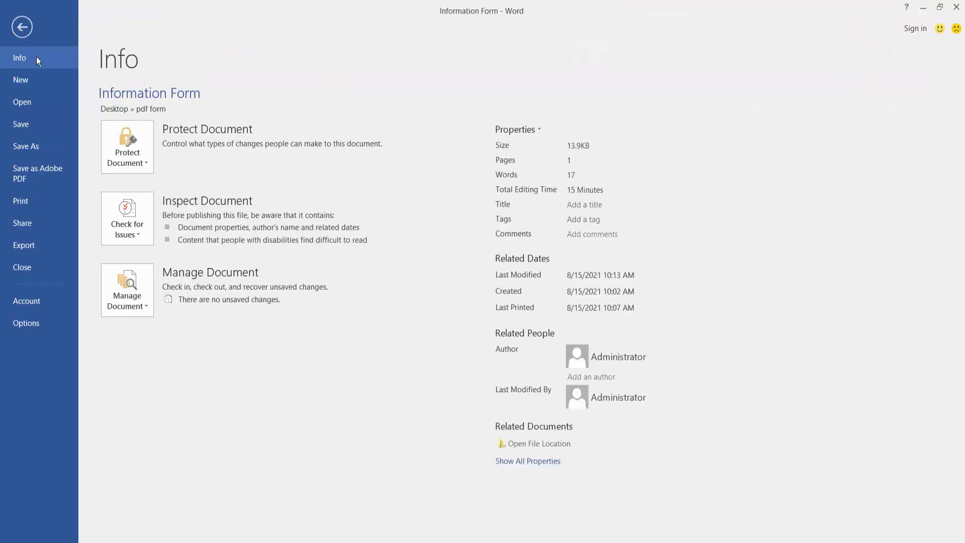
{"action": "left_click", "coordinate": [29, 145]}
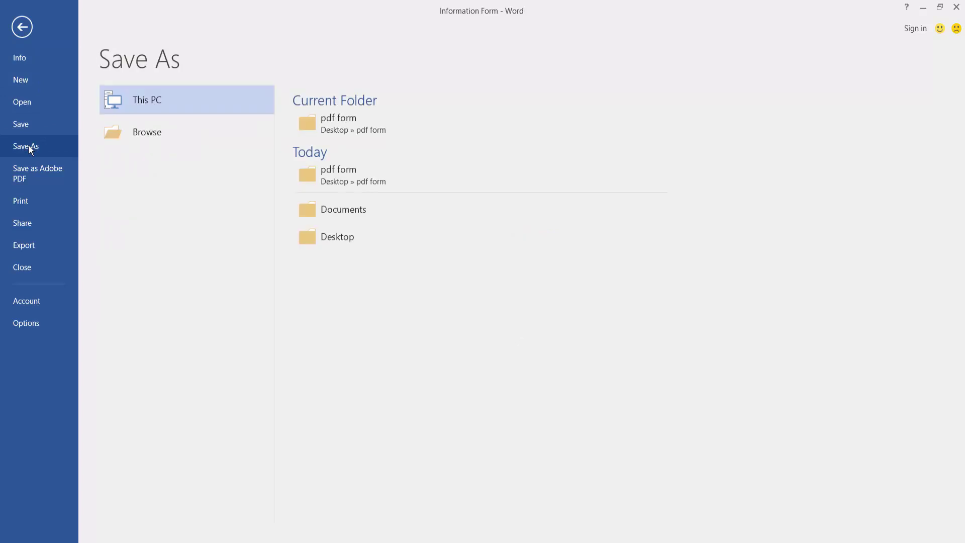
{"action": "left_click", "coordinate": [337, 237]}
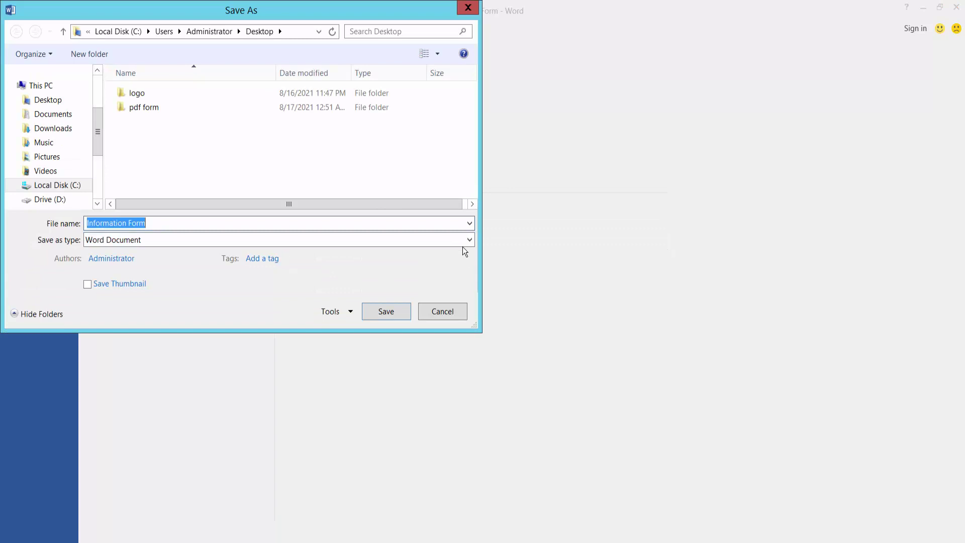
{"action": "left_click", "coordinate": [462, 239]}
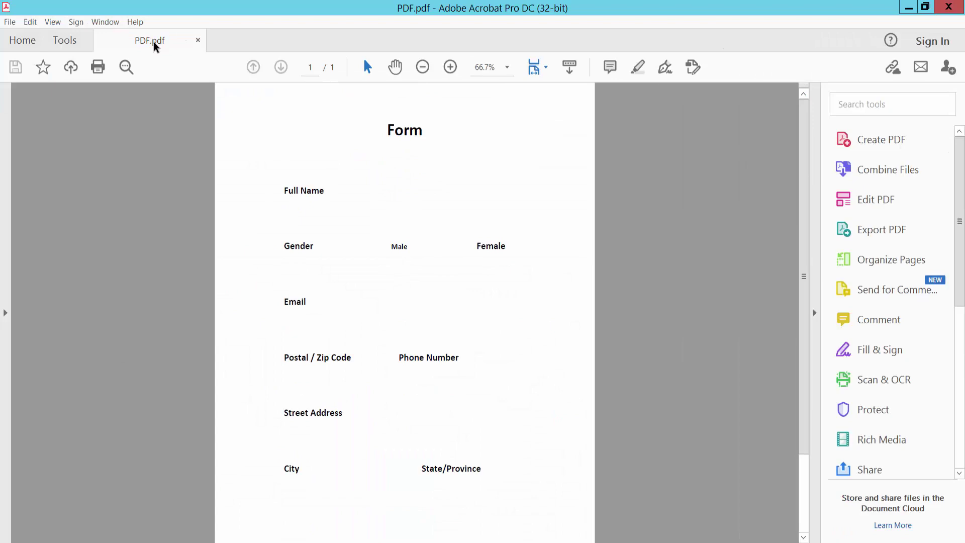
Close the open PDF and bring up actions for the PDF file on the desktop.
{"action": "left_click", "coordinate": [198, 40]}
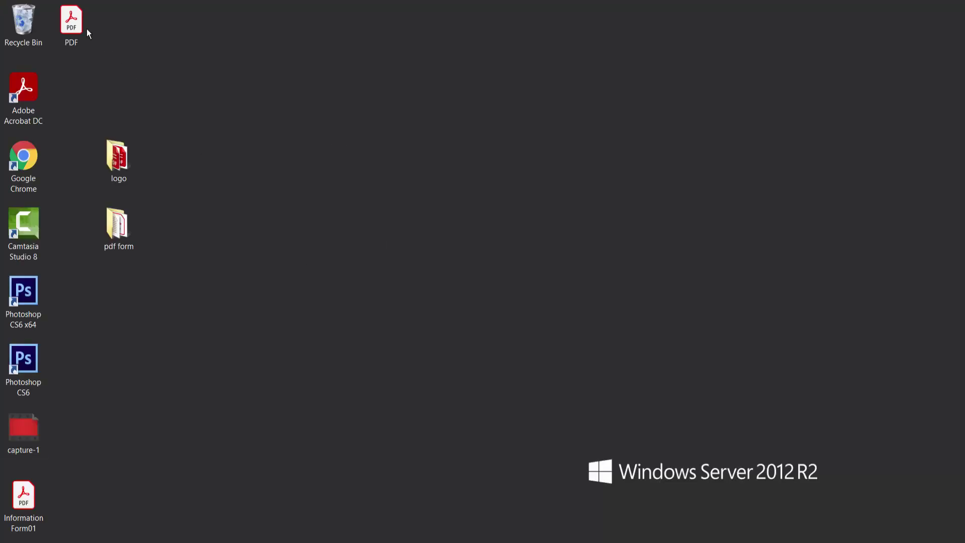
{"action": "mouse_move", "coordinate": [71, 24]}
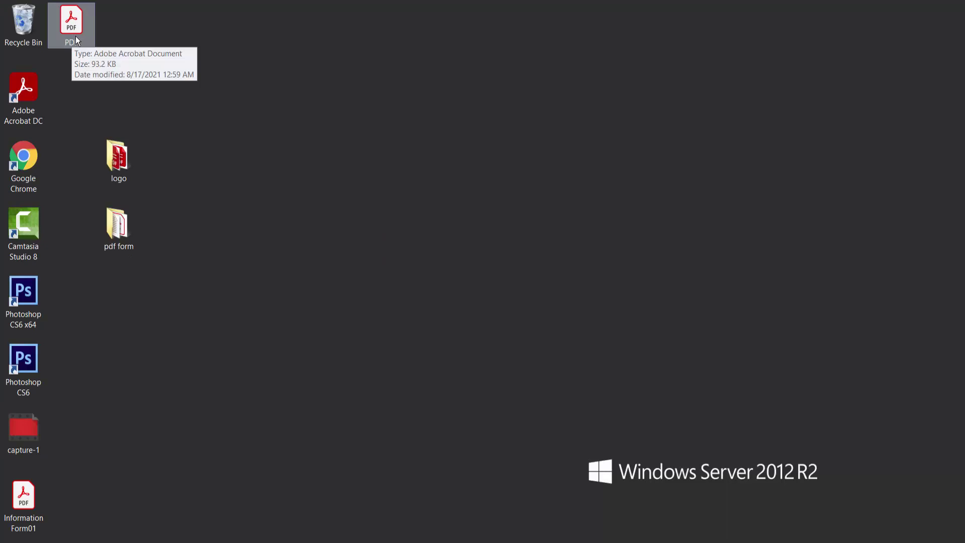
{"action": "right_click", "coordinate": [71, 30]}
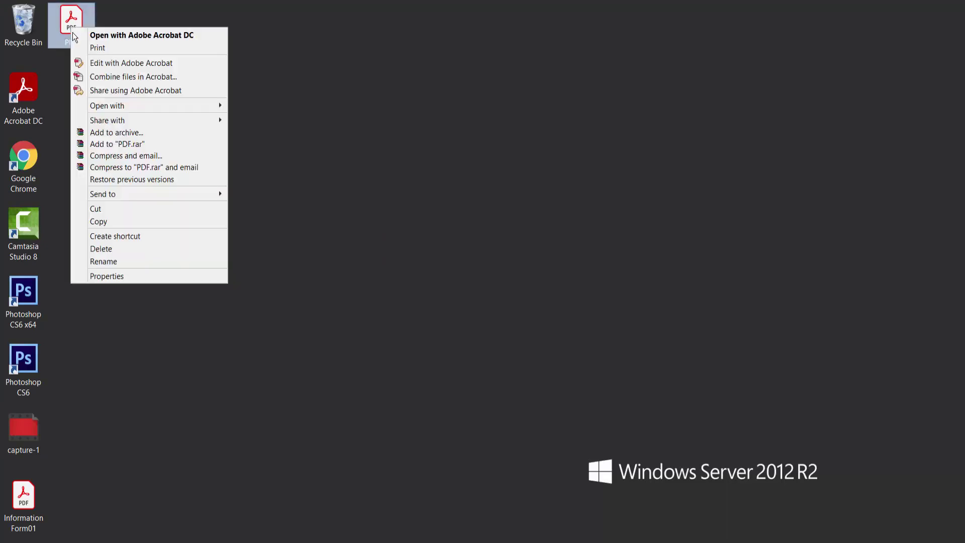
{"action": "mouse_move", "coordinate": [107, 105]}
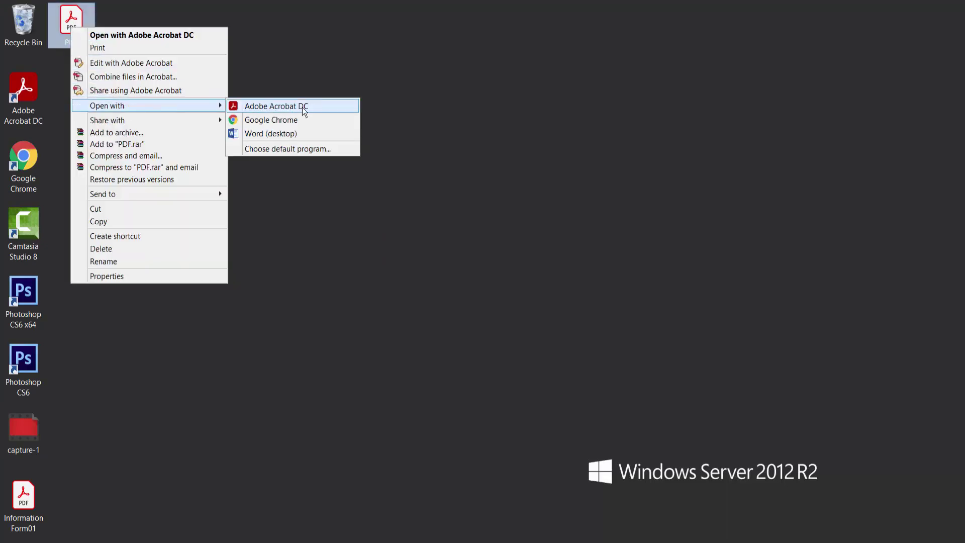
Open the PDF in Acrobat DC and start Prepare Form, accepting that no fields were detected.
{"action": "left_click", "coordinate": [304, 110]}
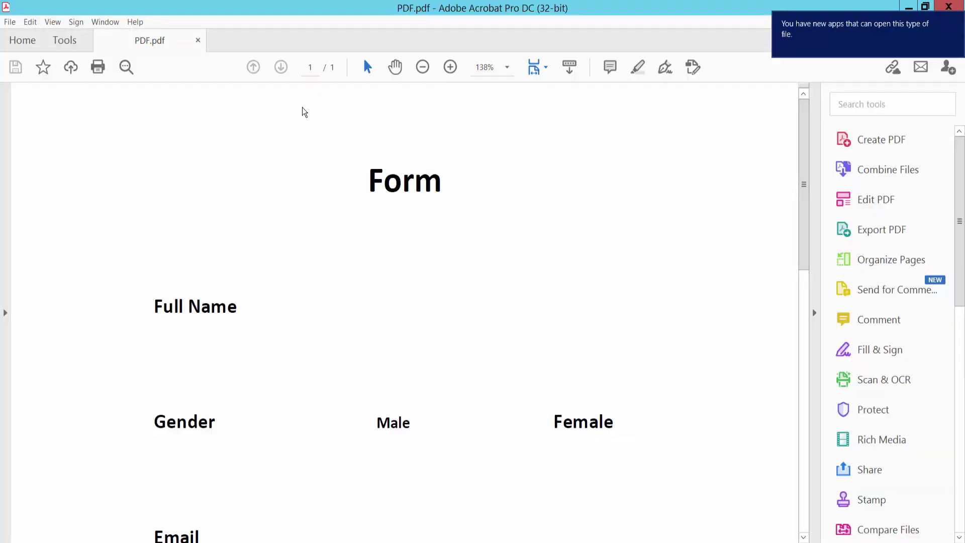
{"action": "scroll", "coordinate": [351, 138], "scroll_direction": "down", "scroll_amount": 2}
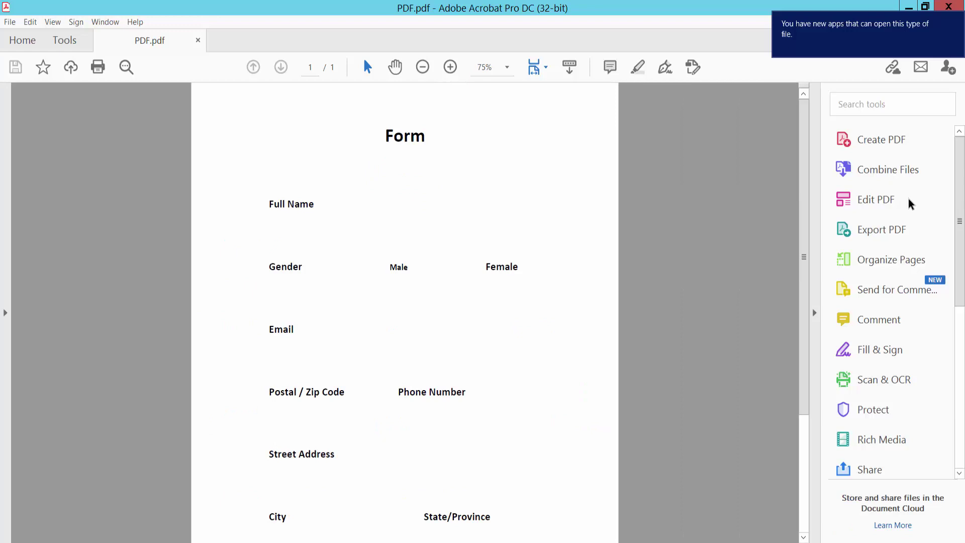
{"action": "scroll", "coordinate": [905, 265], "scroll_direction": "down", "scroll_amount": 3}
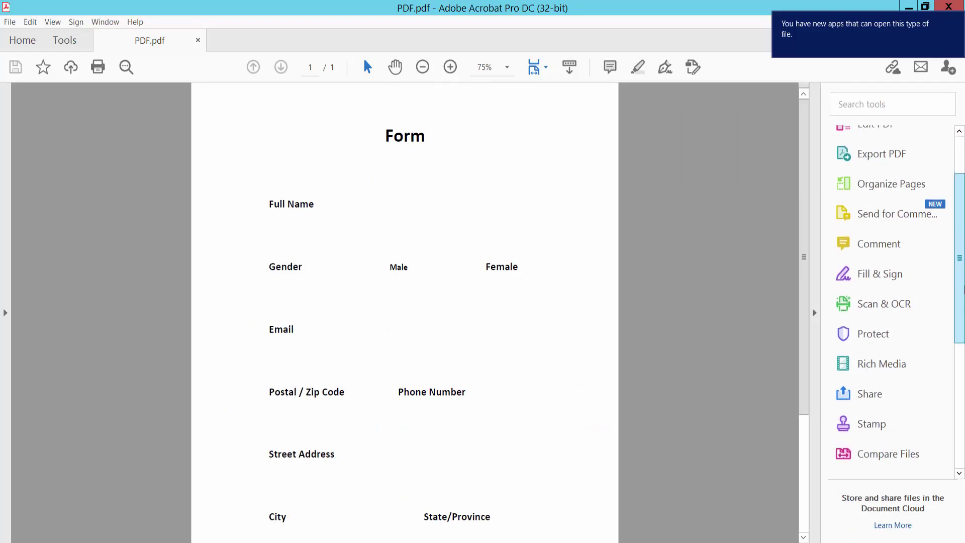
{"action": "scroll", "coordinate": [905, 264], "scroll_direction": "down", "scroll_amount": 3}
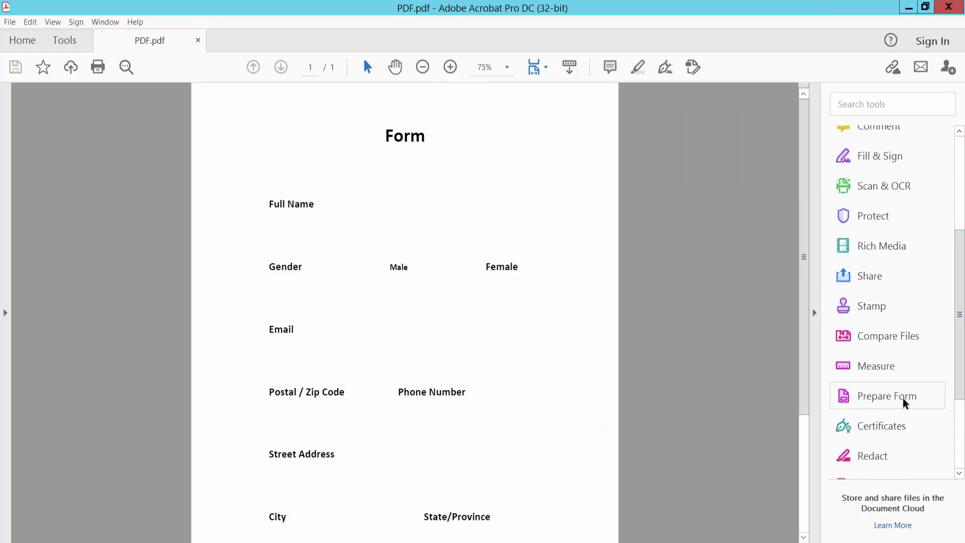
{"action": "left_click", "coordinate": [882, 397]}
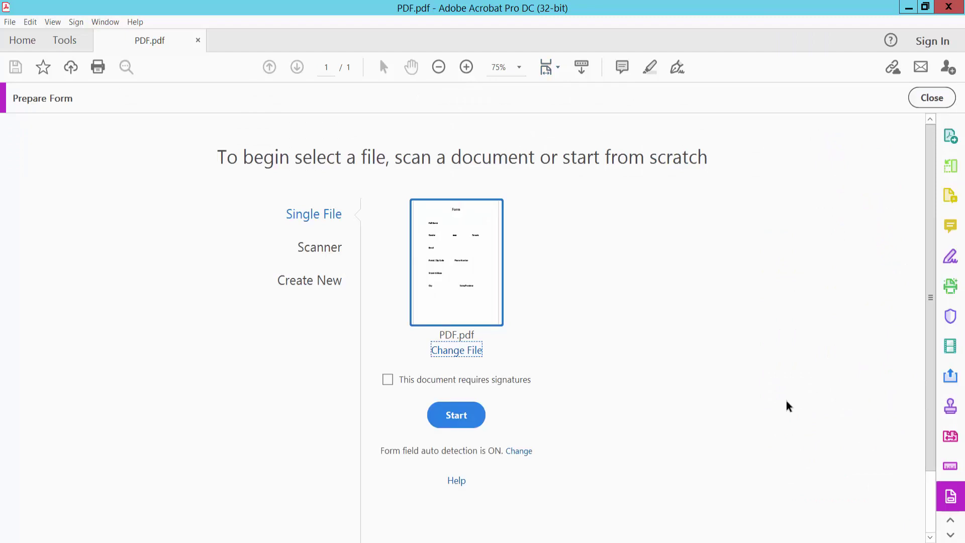
{"action": "left_click", "coordinate": [456, 415]}
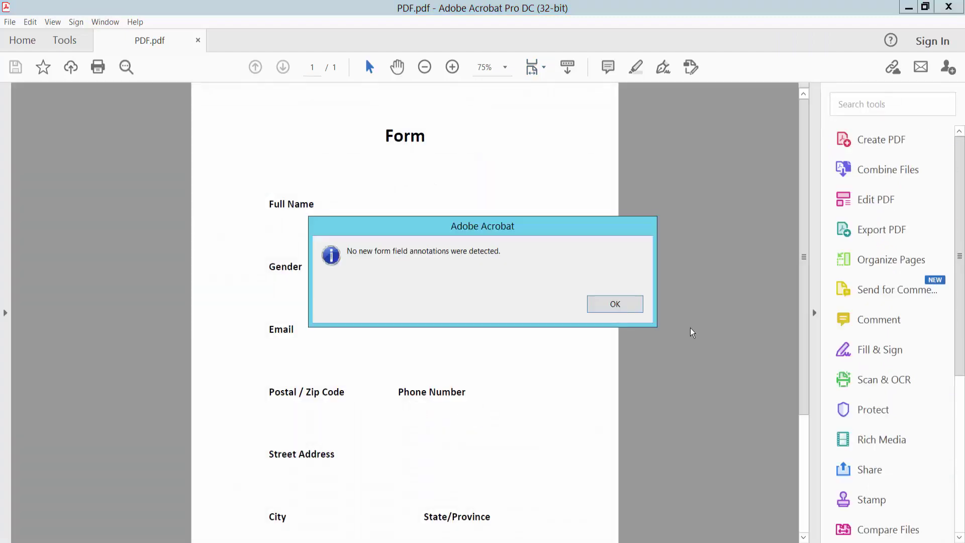
{"action": "left_click", "coordinate": [615, 304]}
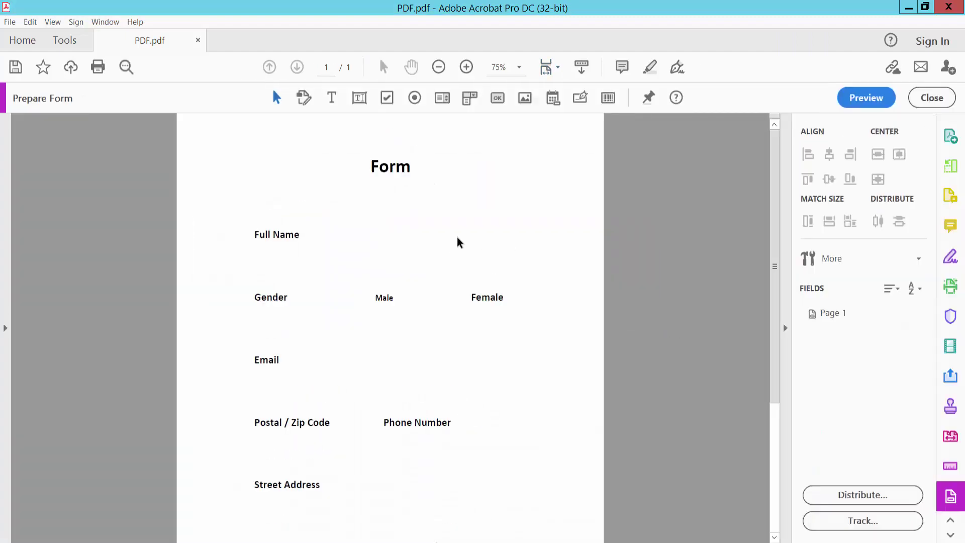
At 100% zoom, draw text field Text19 under the Full Name label.
{"action": "key", "text": "ctrl+1"}
{"action": "left_click", "coordinate": [359, 99]}
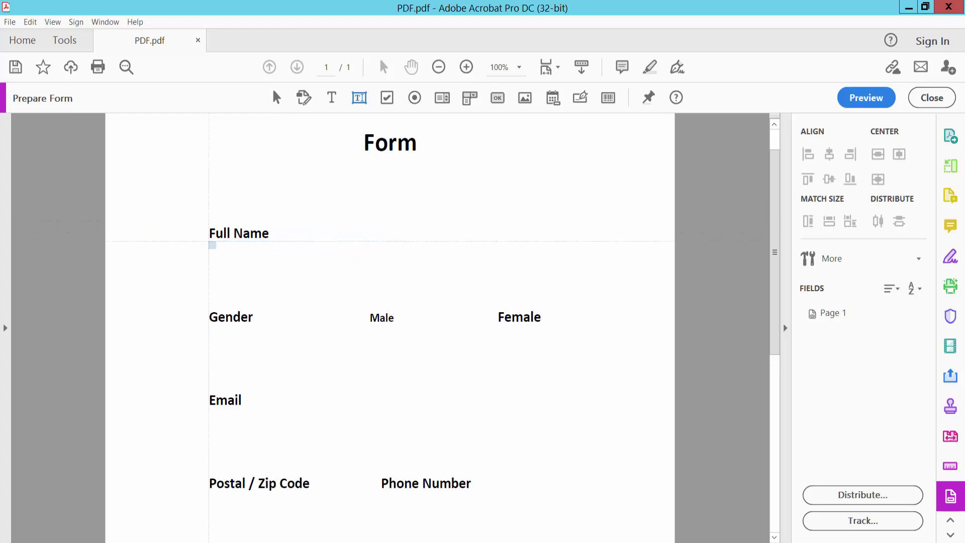
{"action": "left_click_drag", "start_coordinate": [209, 243], "coordinate": [566, 272]}
Open Text19's properties, review its name and keep the field visible.
{"action": "right_click", "coordinate": [453, 258]}
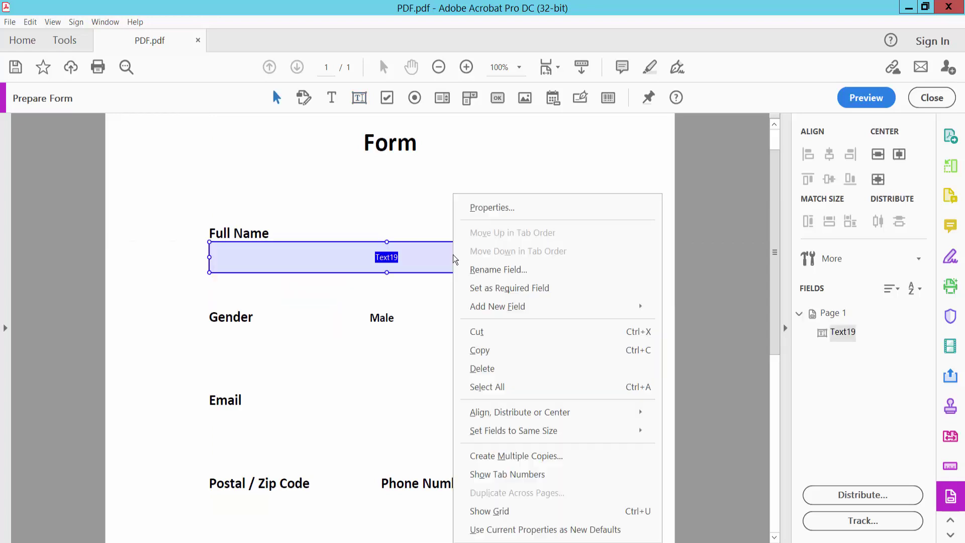
{"action": "left_click", "coordinate": [486, 210]}
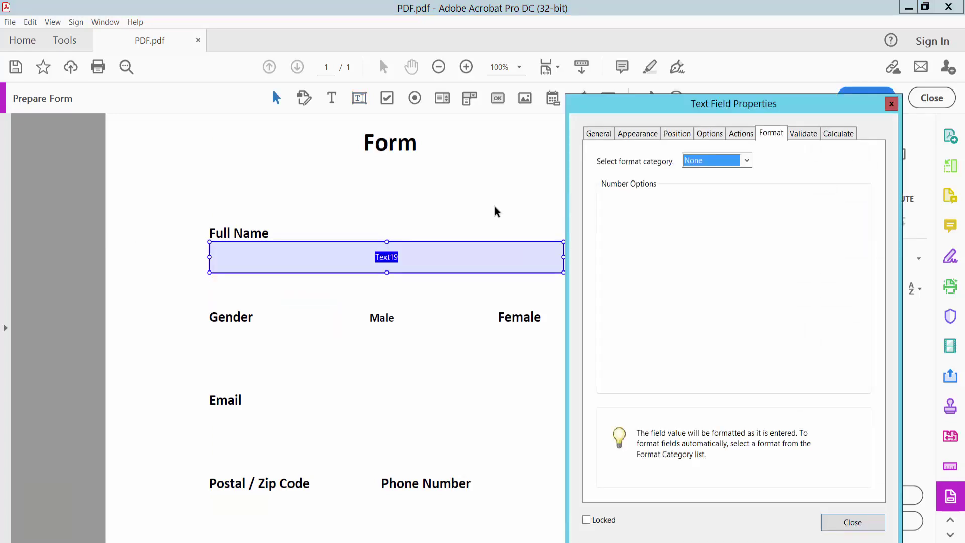
{"action": "left_click_drag", "start_coordinate": [717, 106], "coordinate": [651, 70]}
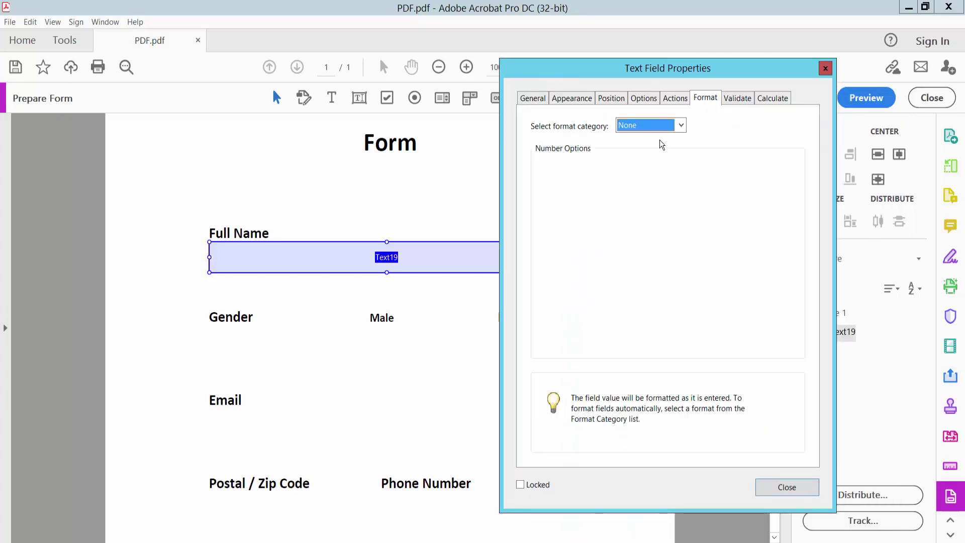
{"action": "left_click", "coordinate": [532, 98]}
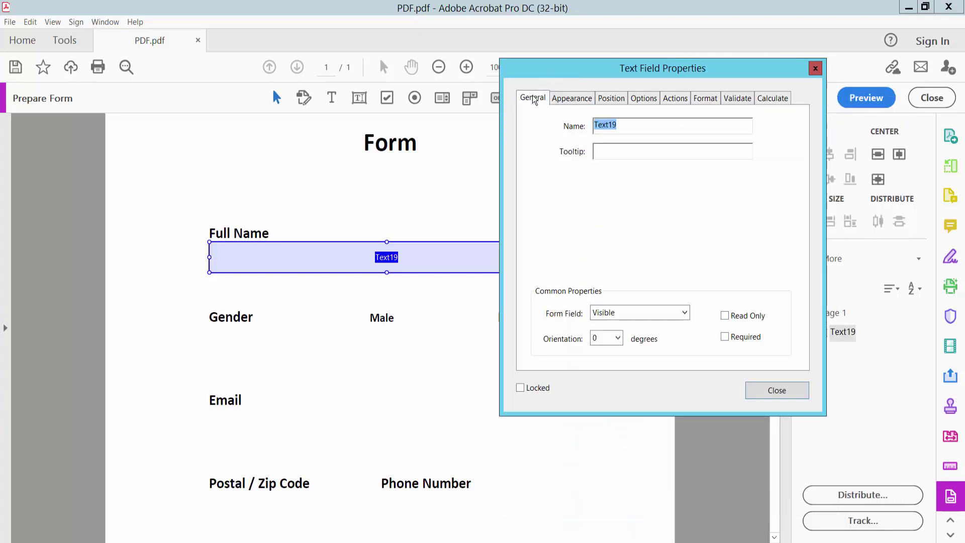
{"action": "left_click", "coordinate": [622, 125]}
{"action": "left_click_drag", "start_coordinate": [622, 125], "coordinate": [588, 125]}
{"action": "left_click", "coordinate": [679, 313]}
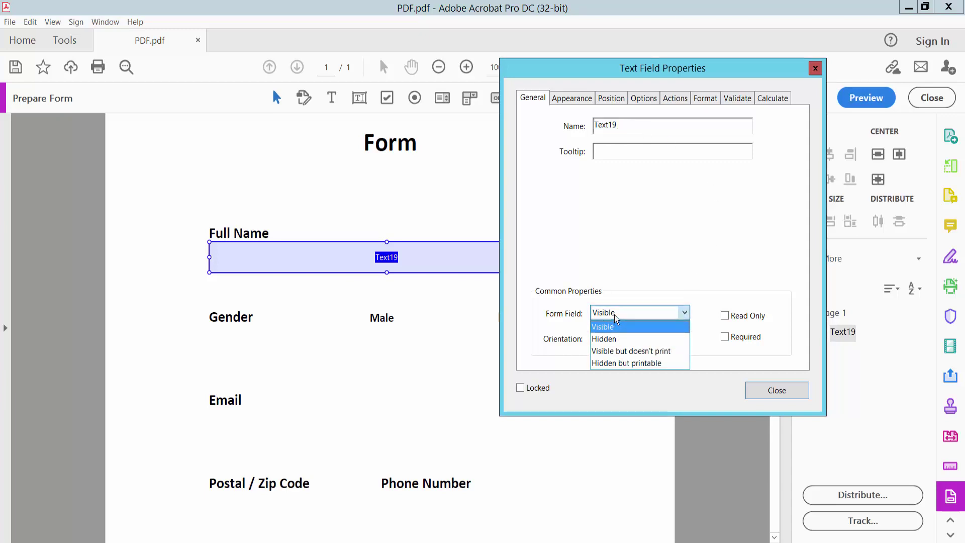
{"action": "left_click", "coordinate": [571, 99]}
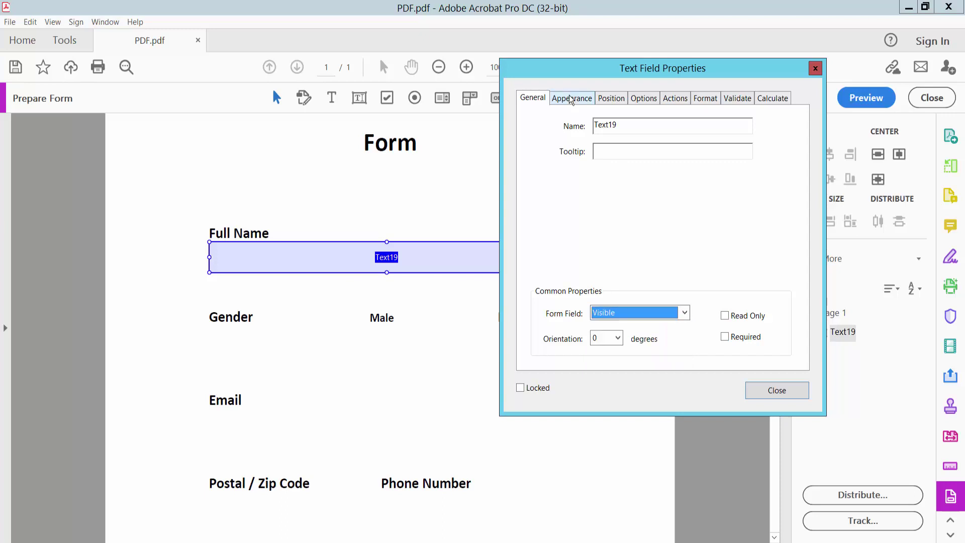
{"action": "left_click", "coordinate": [572, 98]}
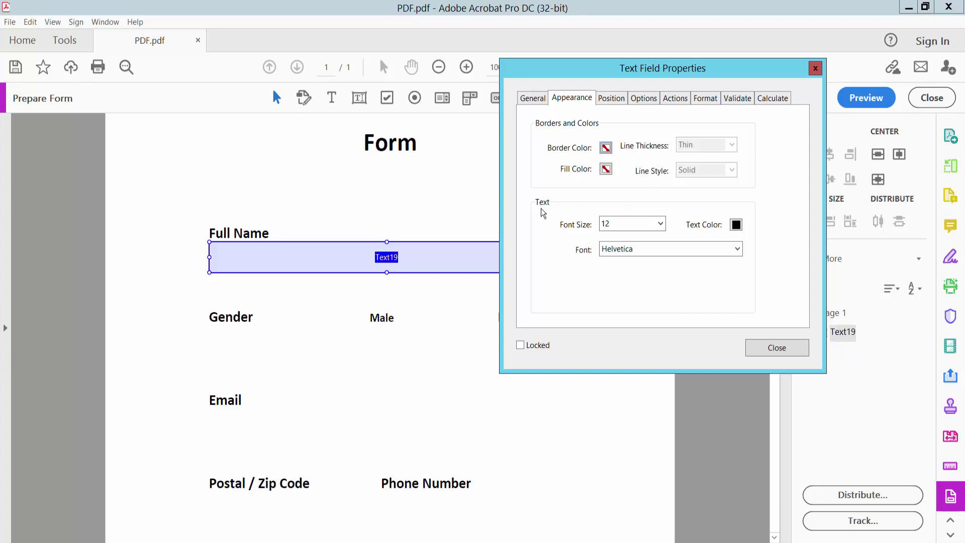
Give Text19 an Auto font size, black text and the Helvetica font.
{"action": "left_click", "coordinate": [661, 224]}
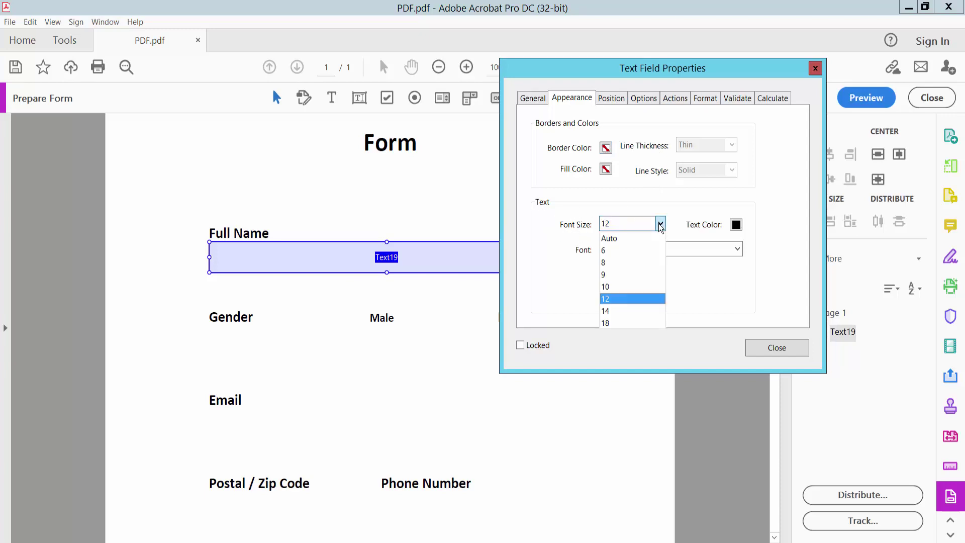
{"action": "left_click", "coordinate": [620, 238]}
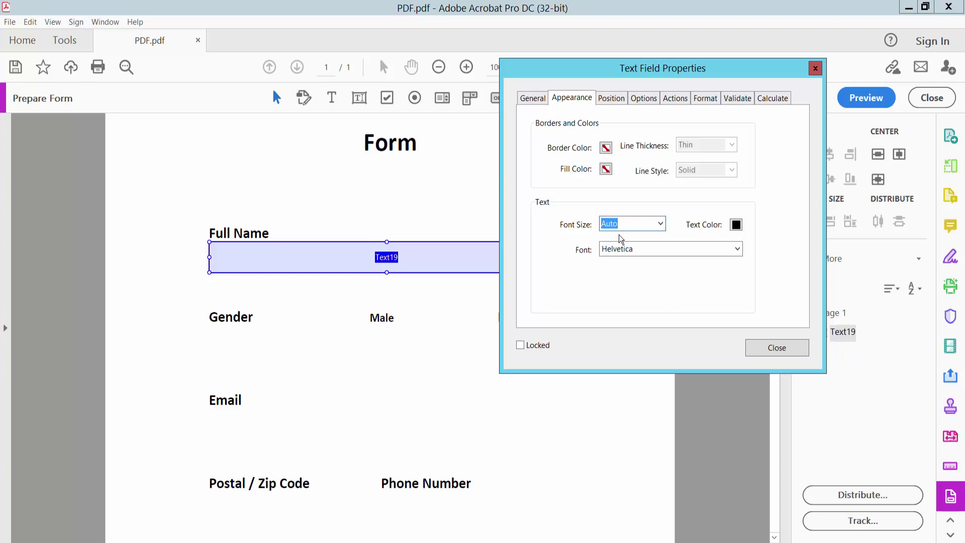
{"action": "left_click", "coordinate": [735, 225]}
{"action": "left_click", "coordinate": [736, 238]}
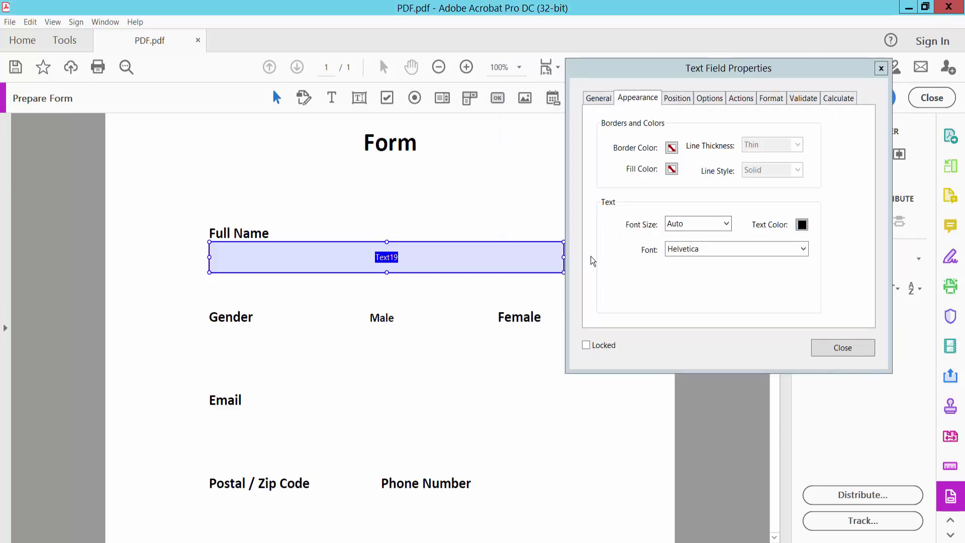
{"action": "left_click", "coordinate": [731, 250]}
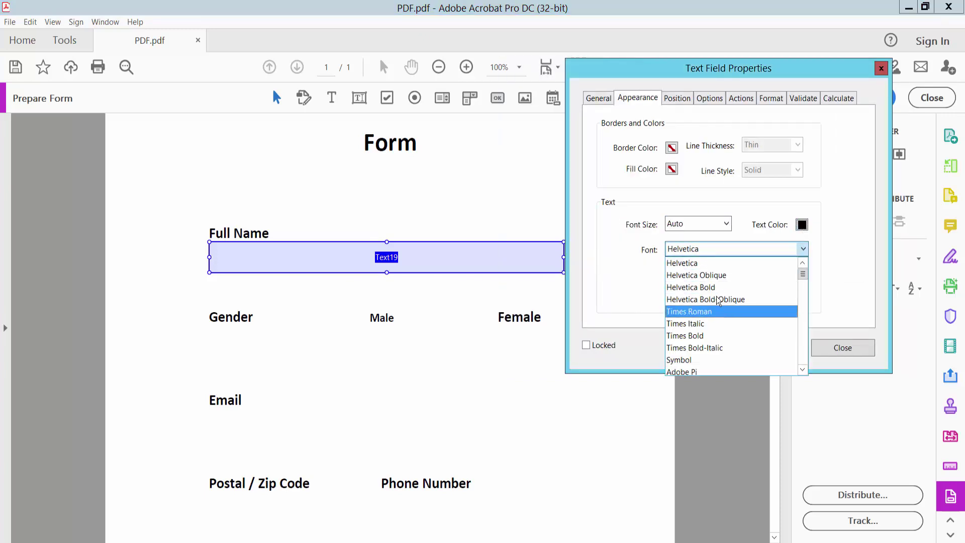
{"action": "left_click", "coordinate": [710, 263]}
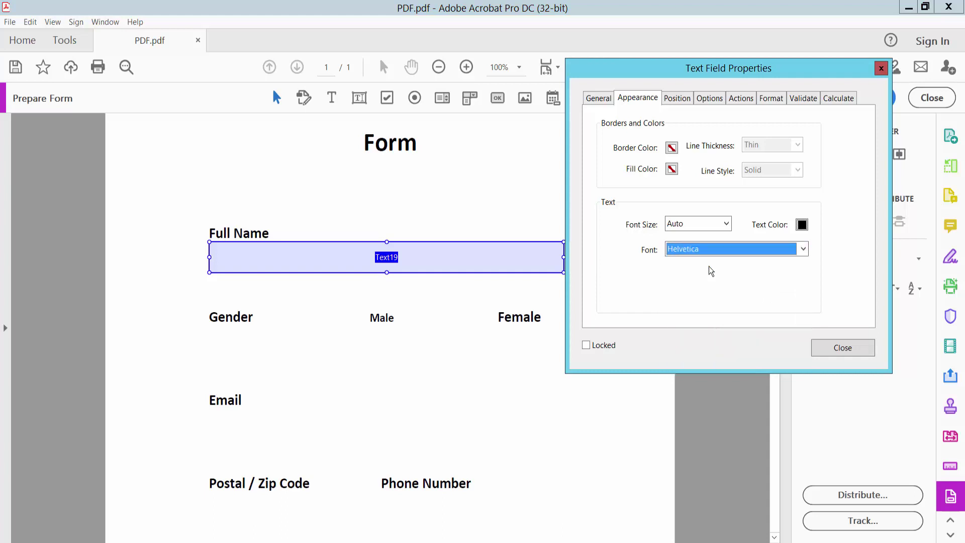
Switch Text19's format category from Special back to None and close the properties.
{"action": "left_click", "coordinate": [771, 99]}
{"action": "left_click", "coordinate": [714, 126]}
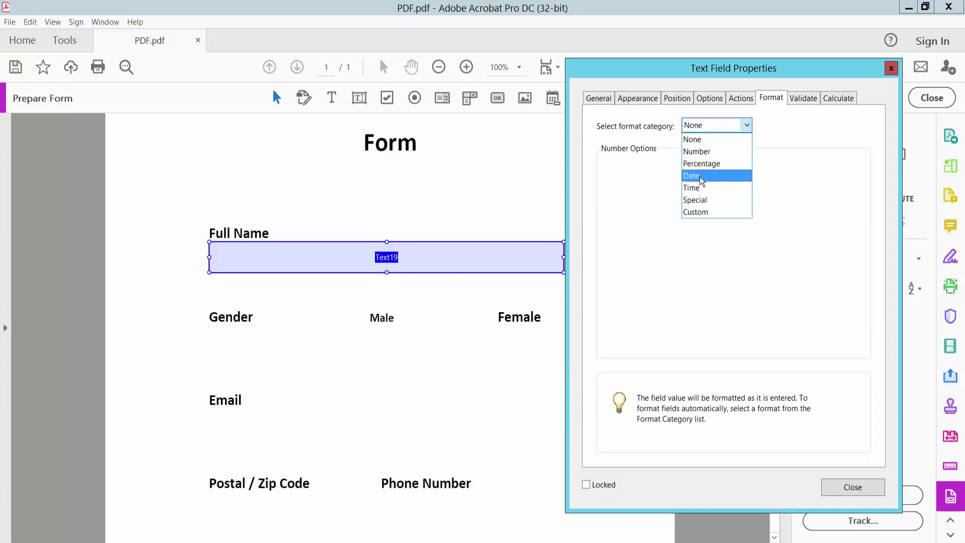
{"action": "left_click", "coordinate": [696, 200]}
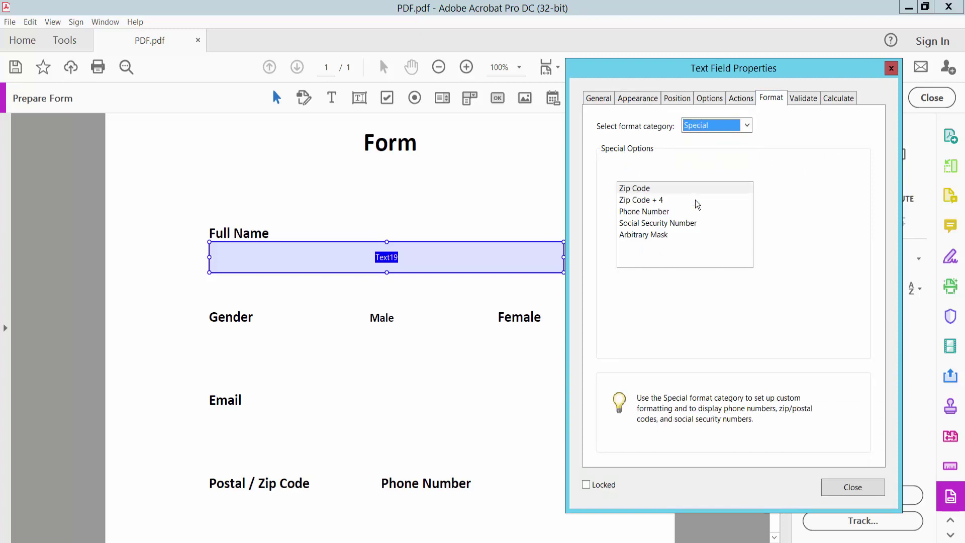
{"action": "left_click", "coordinate": [713, 126]}
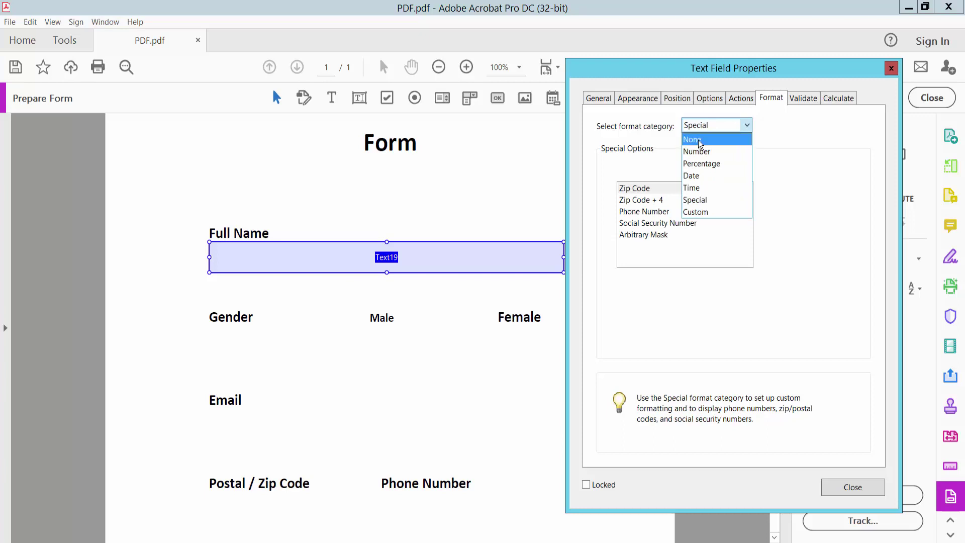
{"action": "left_click", "coordinate": [698, 142]}
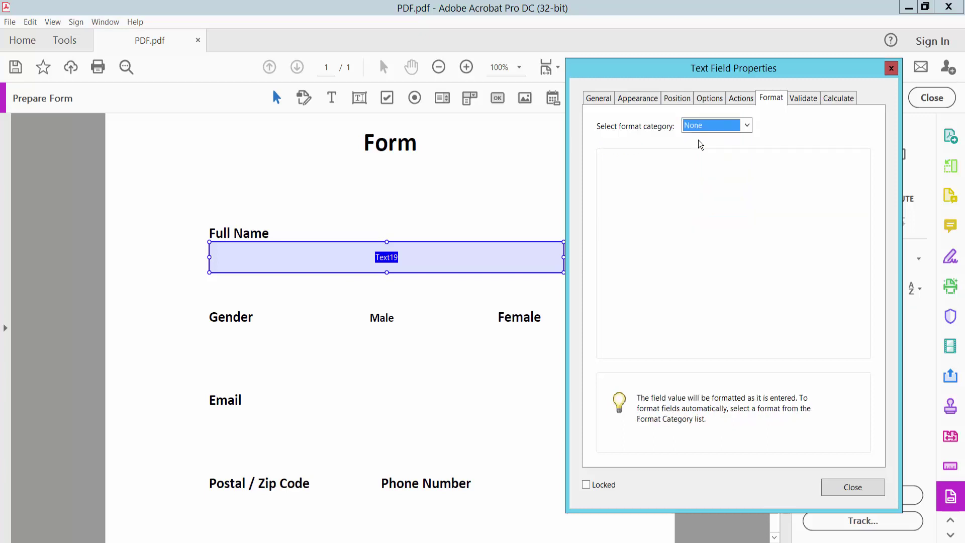
{"action": "left_click", "coordinate": [853, 487]}
{"action": "scroll", "coordinate": [450, 268], "scroll_direction": "down", "scroll_amount": 1}
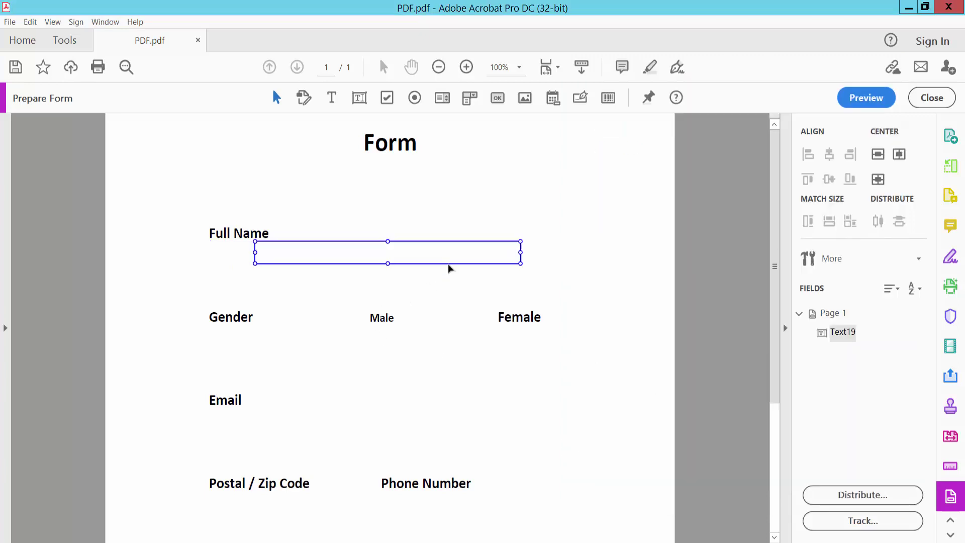
{"action": "scroll", "coordinate": [451, 268], "scroll_direction": "down", "scroll_amount": 1}
{"action": "scroll", "coordinate": [451, 268], "scroll_direction": "down", "scroll_amount": 1}
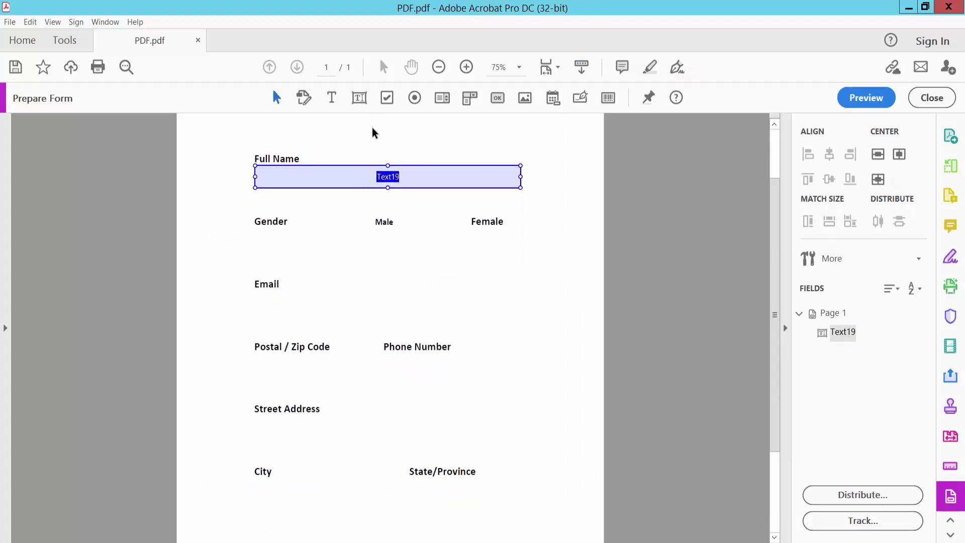
Place Group20 radio buttons beside the Male and Female labels.
{"action": "left_click", "coordinate": [414, 97]}
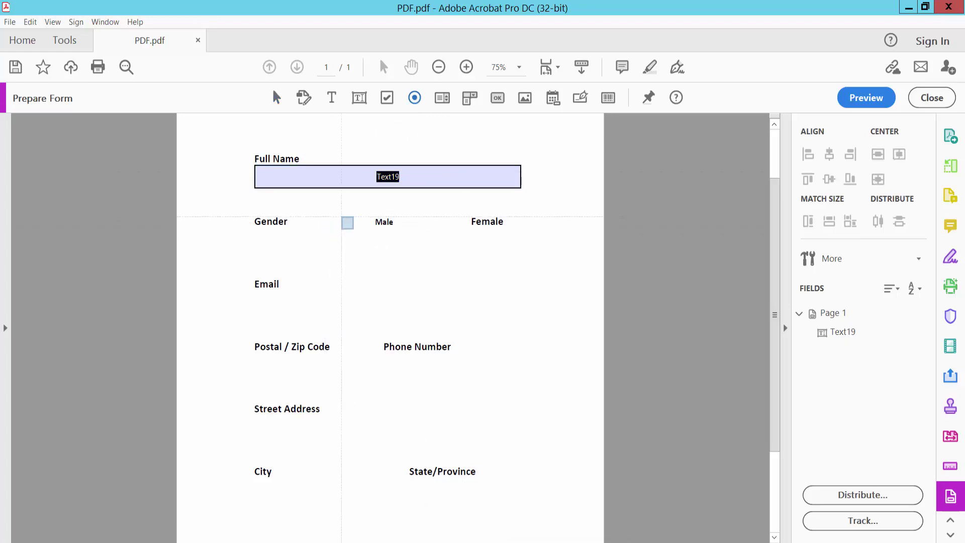
{"action": "left_click_drag", "start_coordinate": [339, 212], "coordinate": [372, 236]}
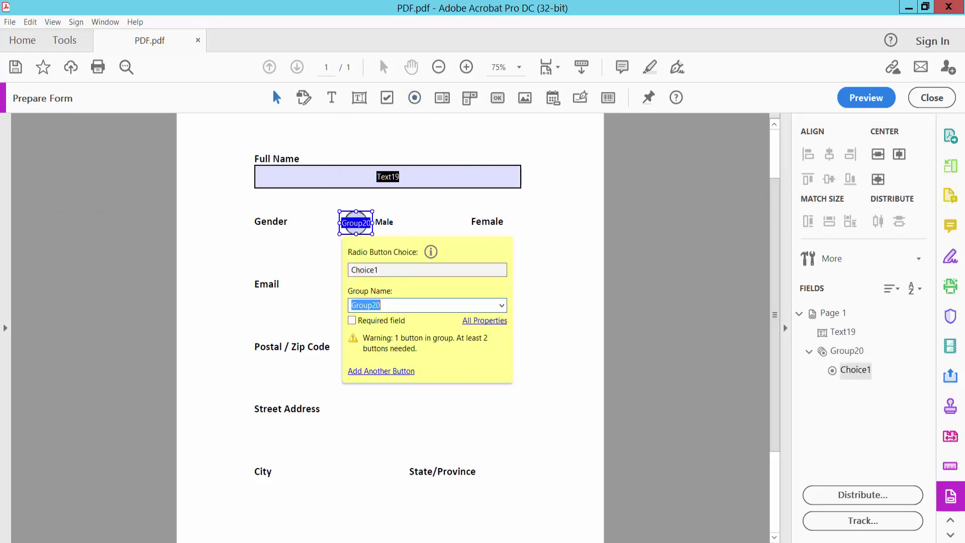
{"action": "left_click", "coordinate": [422, 227]}
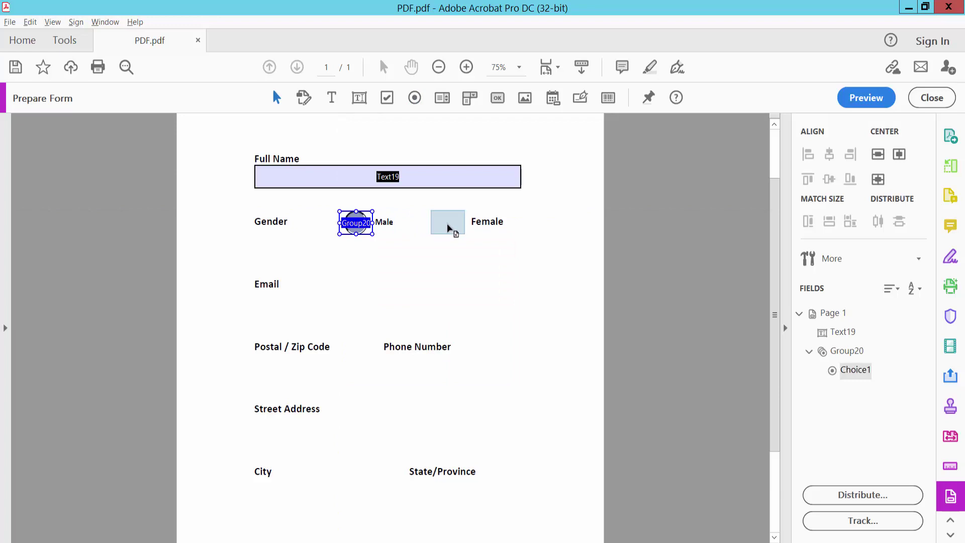
{"action": "left_click", "coordinate": [451, 229]}
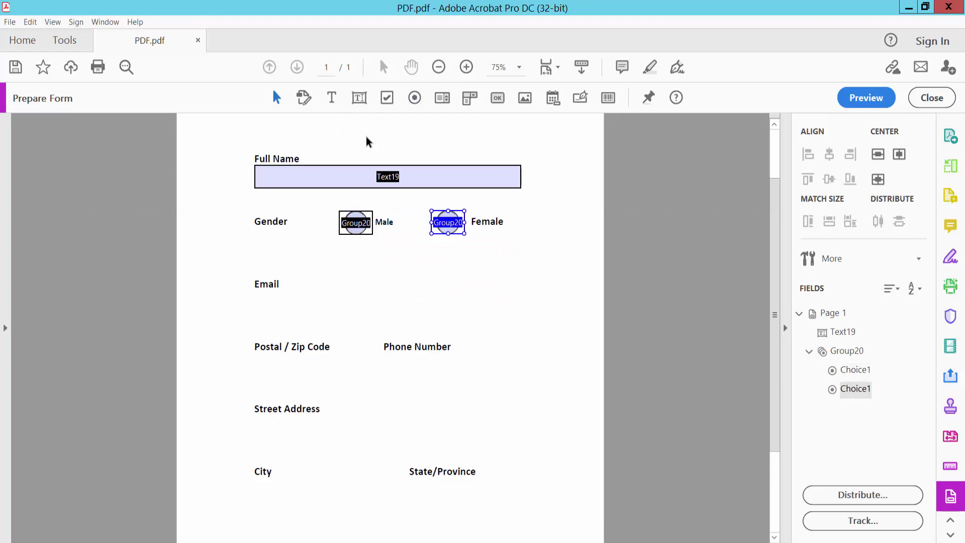
{"action": "left_click", "coordinate": [358, 99]}
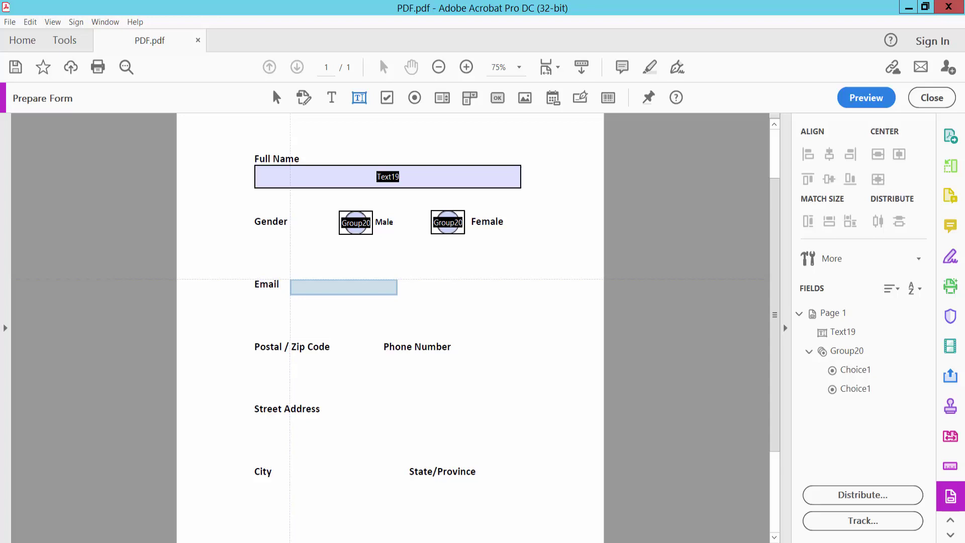
Draw text fields Text21 beside Email and Text22 under Postal / Zip Code.
{"action": "left_click_drag", "start_coordinate": [283, 274], "coordinate": [524, 298]}
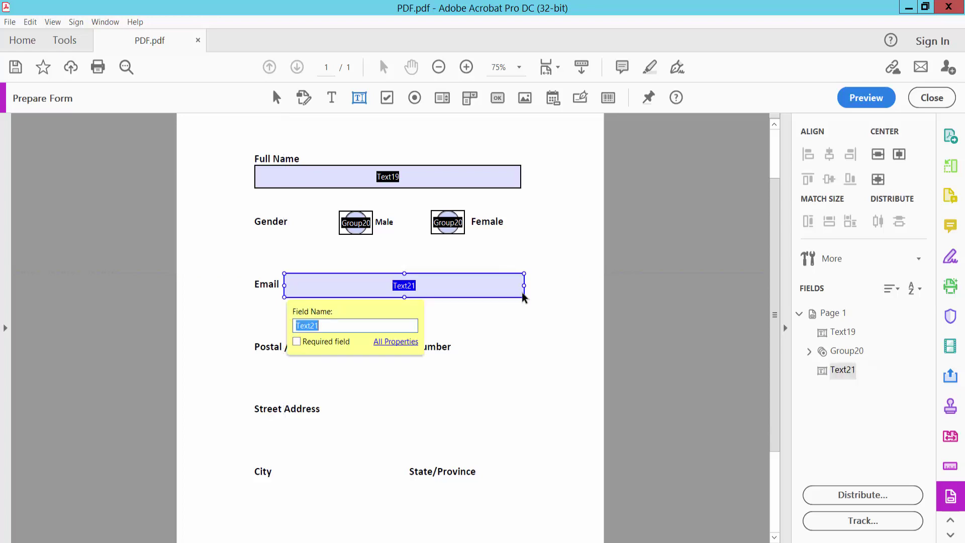
{"action": "scroll", "coordinate": [520, 286], "scroll_direction": "down", "scroll_amount": 2}
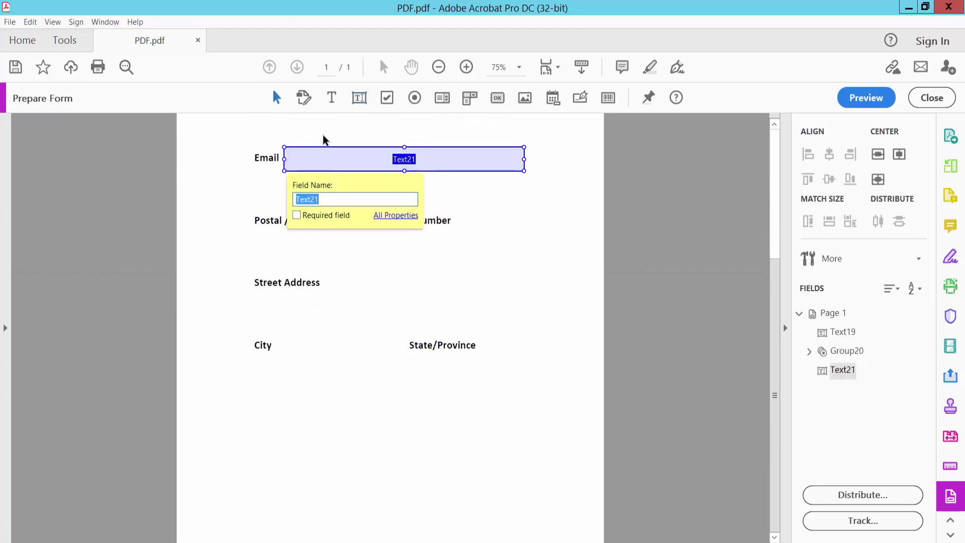
{"action": "left_click", "coordinate": [358, 97]}
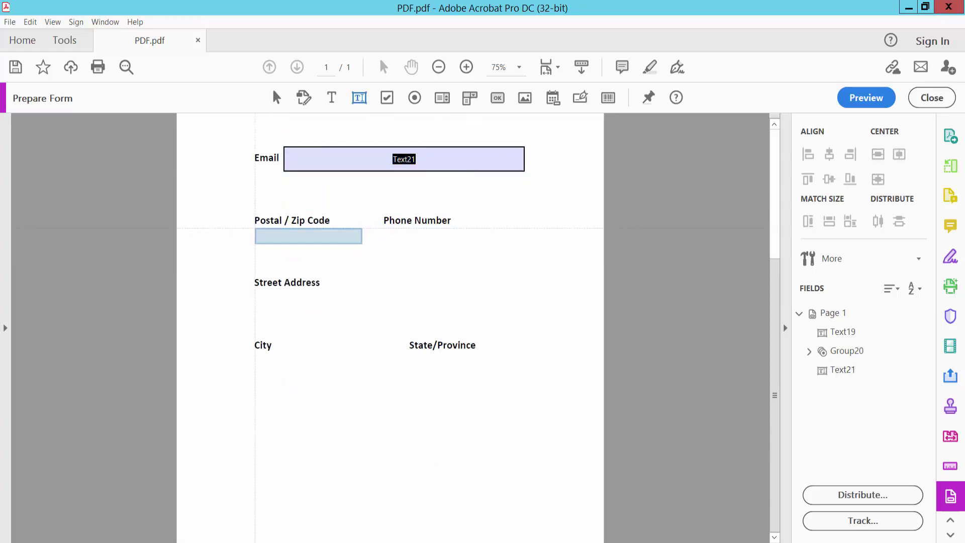
{"action": "left_click_drag", "start_coordinate": [254, 225], "coordinate": [330, 247]}
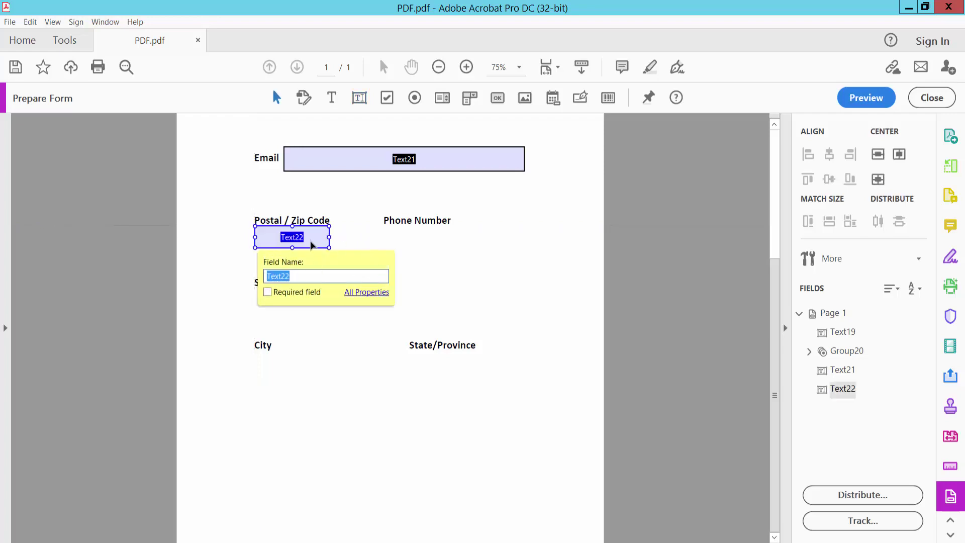
Format Text22 as a Special Zip Code field.
{"action": "right_click", "coordinate": [312, 243]}
{"action": "left_click", "coordinate": [355, 213]}
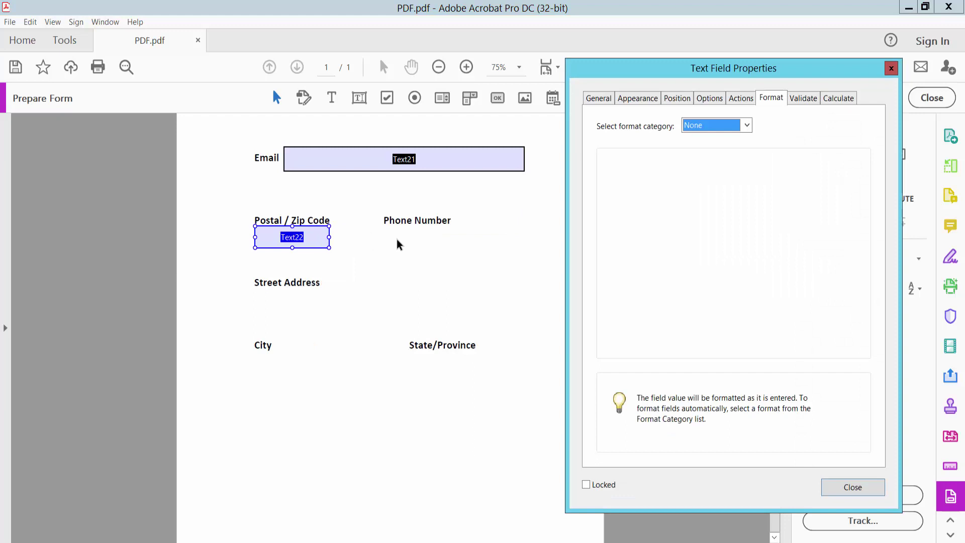
{"action": "left_click", "coordinate": [716, 125]}
{"action": "left_click", "coordinate": [696, 204]}
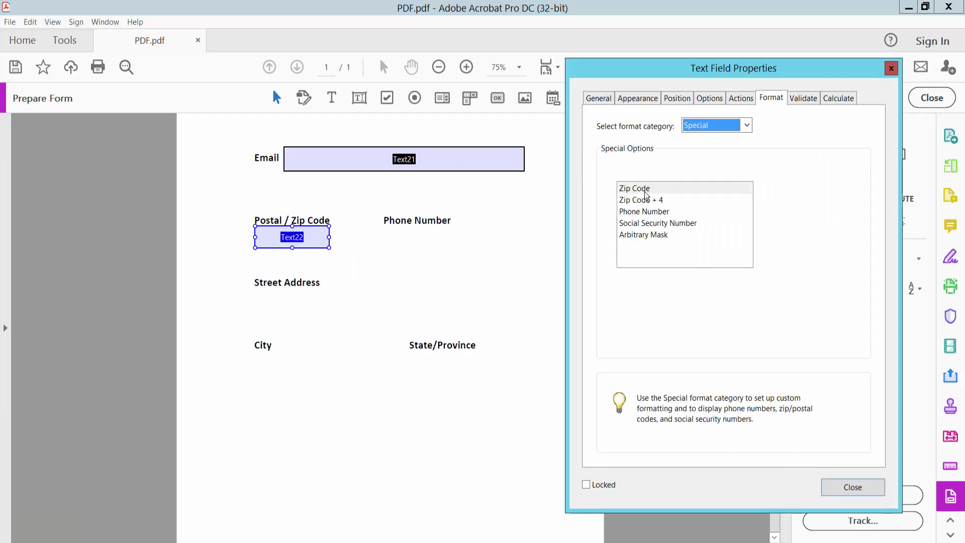
{"action": "left_click", "coordinate": [644, 188]}
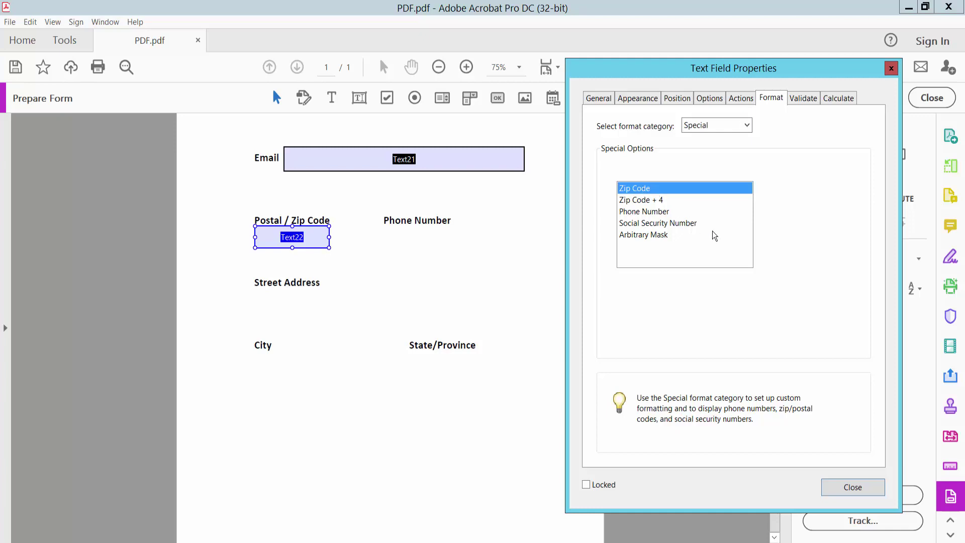
{"action": "left_click", "coordinate": [852, 486]}
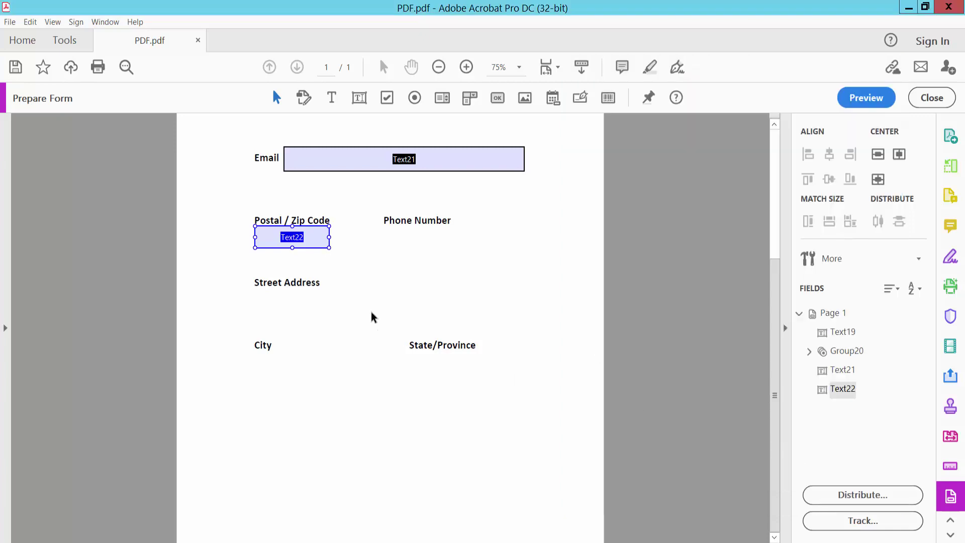
Draw text field Text23 under the Phone Number label.
{"action": "left_click", "coordinate": [359, 97]}
{"action": "left_click", "coordinate": [433, 237]}
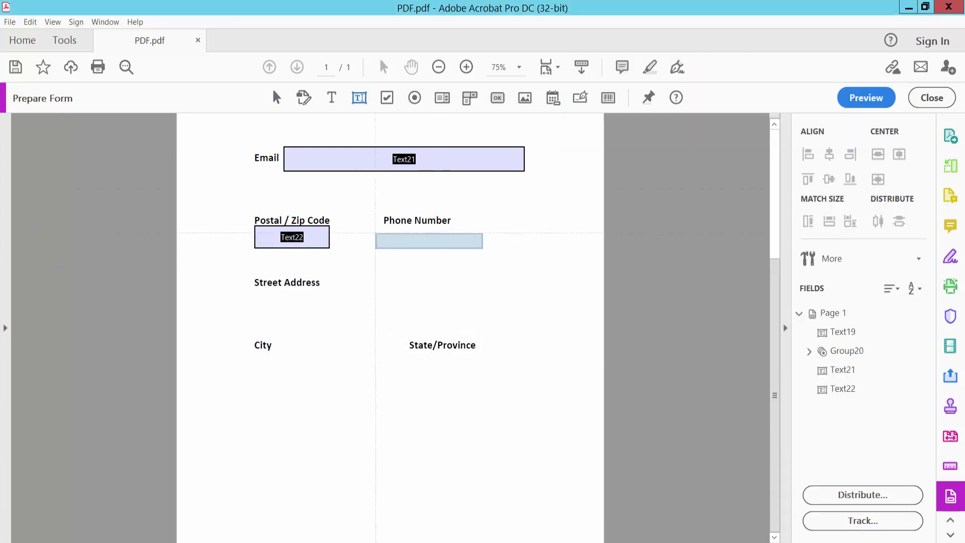
{"action": "mouse_move", "coordinate": [380, 224]}
{"action": "left_mouse_down"}
{"action": "mouse_move", "coordinate": [561, 252]}
{"action": "mouse_move", "coordinate": [543, 251]}
{"action": "left_mouse_up"}
{"action": "left_click", "coordinate": [494, 240]}
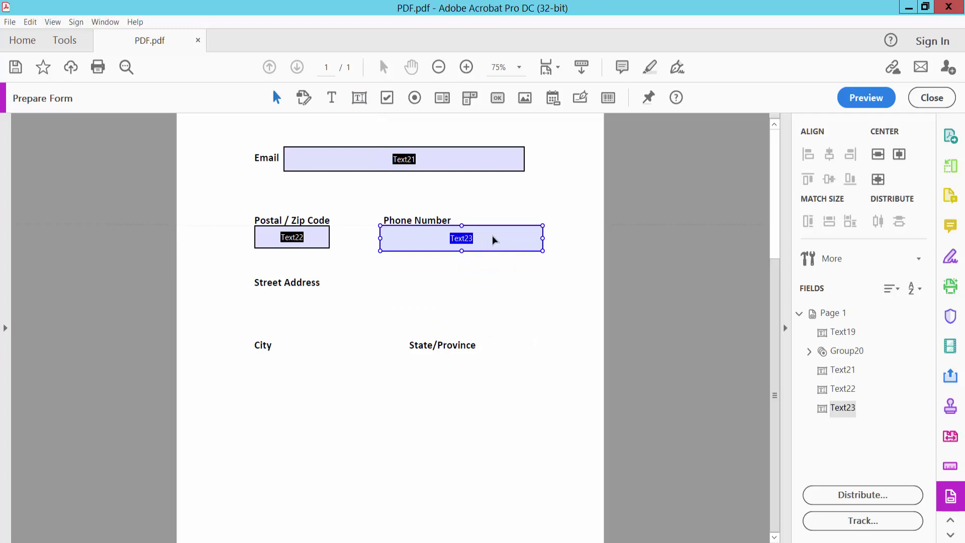
Format Text23 as a Special Phone Number field.
{"action": "right_click", "coordinate": [501, 228]}
{"action": "key", "text": "Escape"}
{"action": "double_click", "coordinate": [520, 226]}
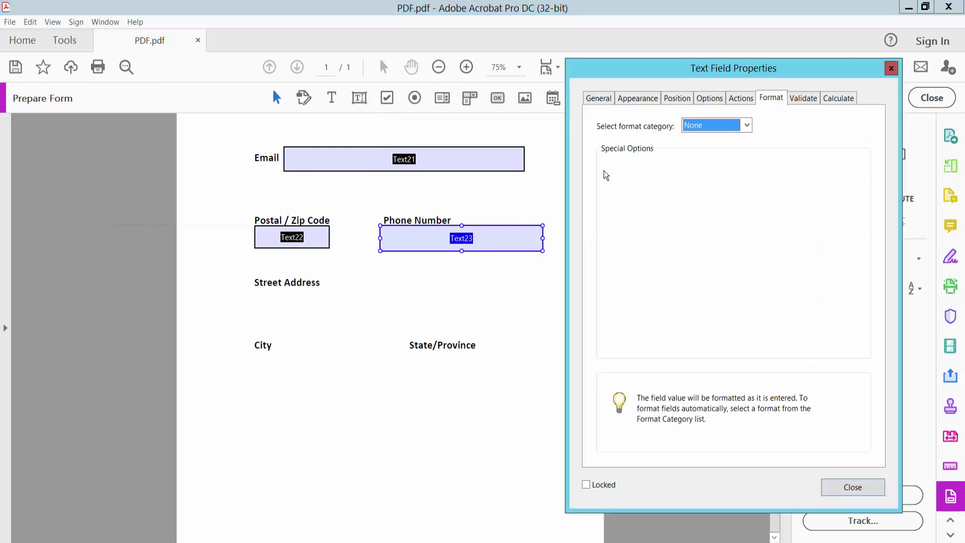
{"action": "left_click", "coordinate": [715, 125]}
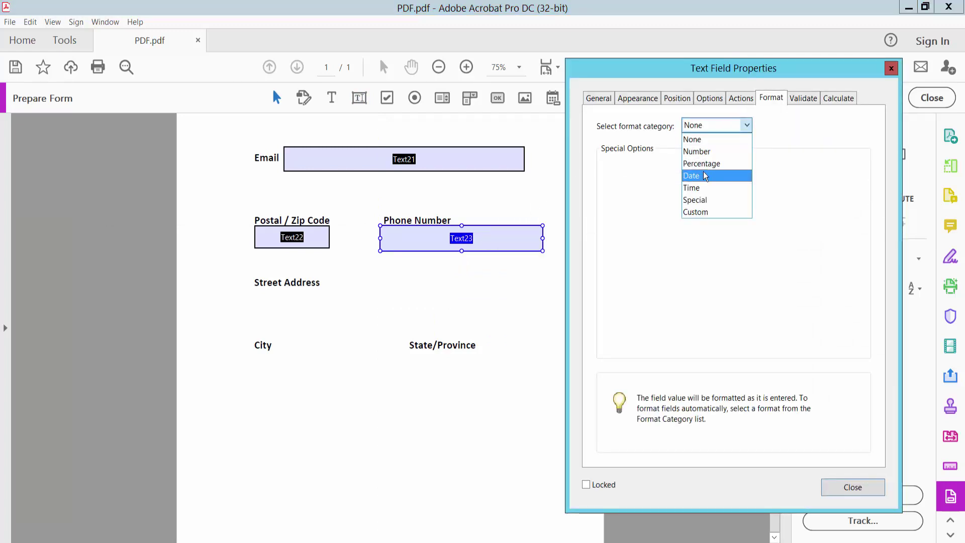
{"action": "left_click", "coordinate": [694, 199]}
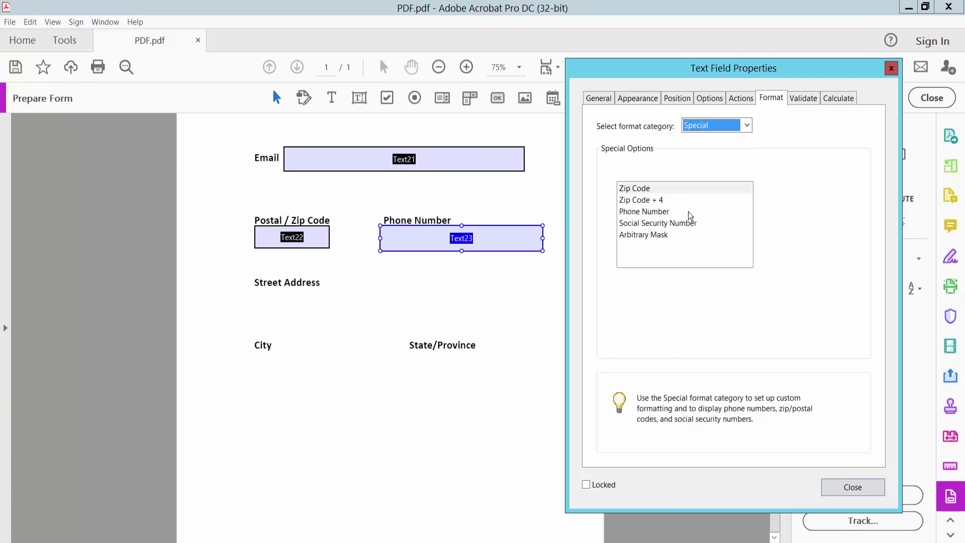
{"action": "left_click", "coordinate": [642, 213]}
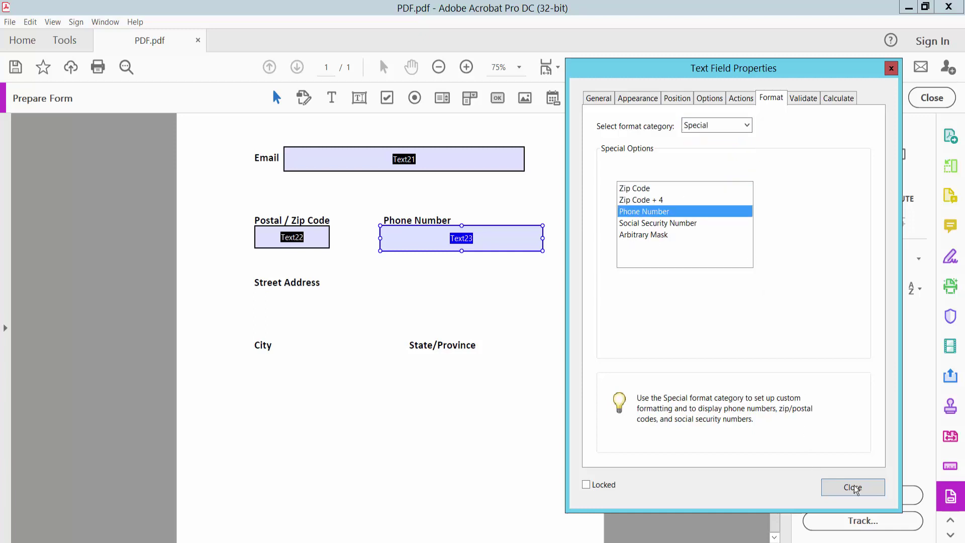
{"action": "left_click", "coordinate": [854, 489]}
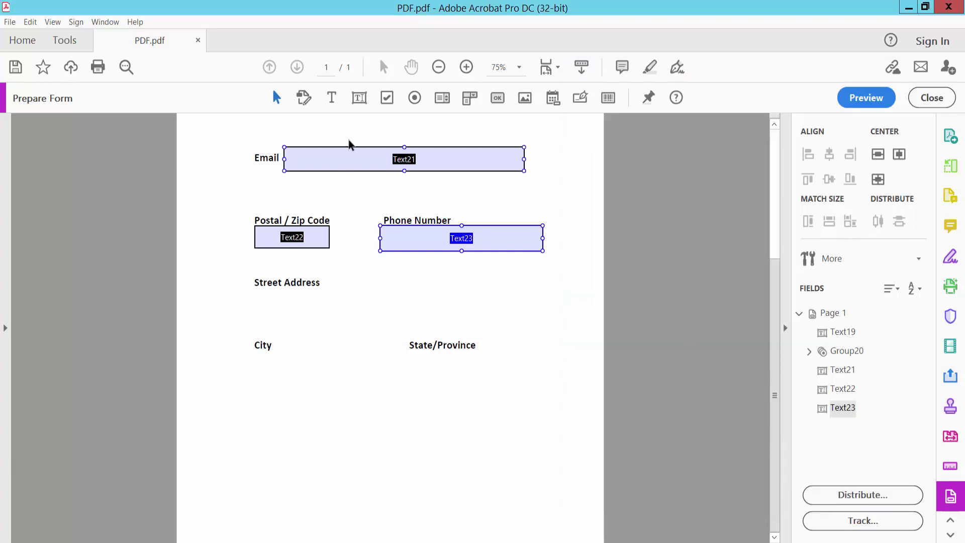
{"action": "left_click", "coordinate": [359, 97]}
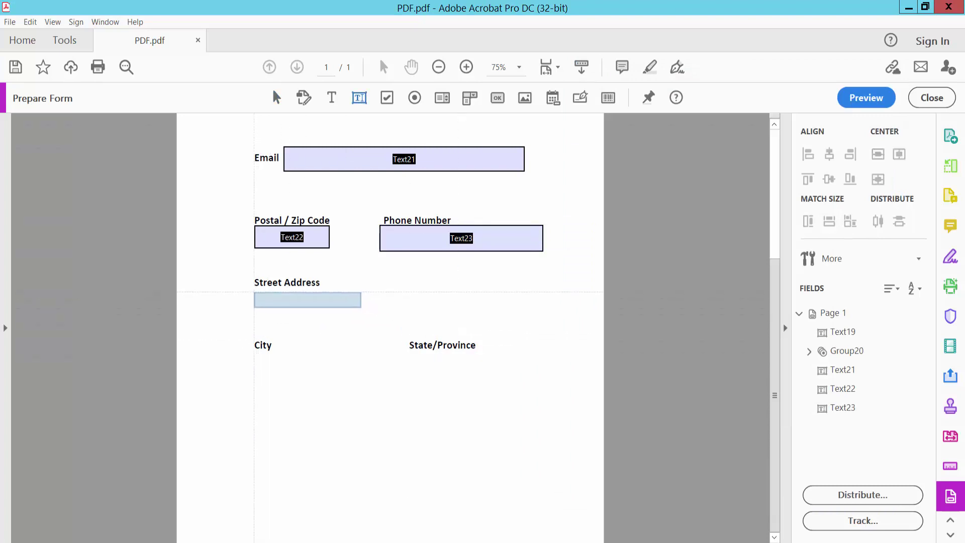
Draw Text24 under Street Address and a smaller Text25 under City.
{"action": "left_click_drag", "start_coordinate": [255, 288], "coordinate": [546, 314]}
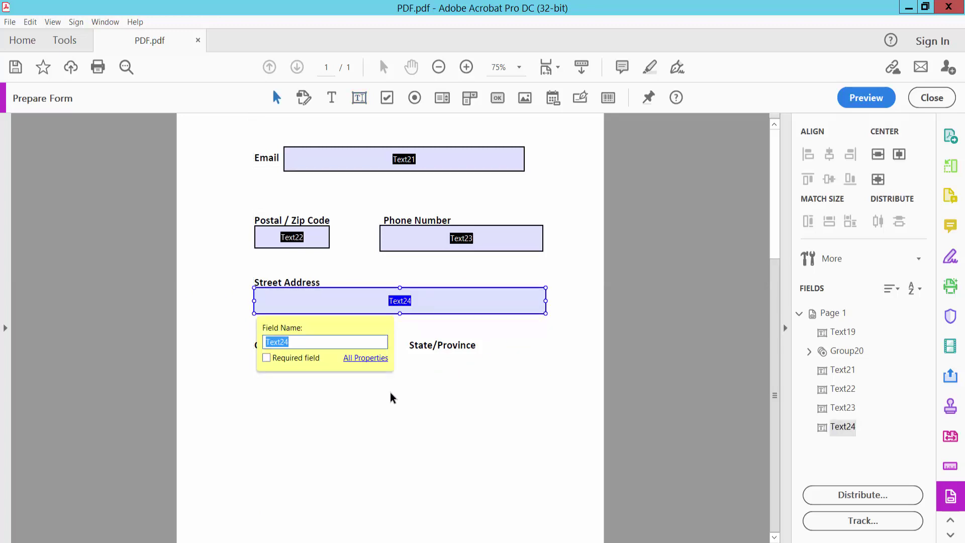
{"action": "left_click", "coordinate": [359, 97]}
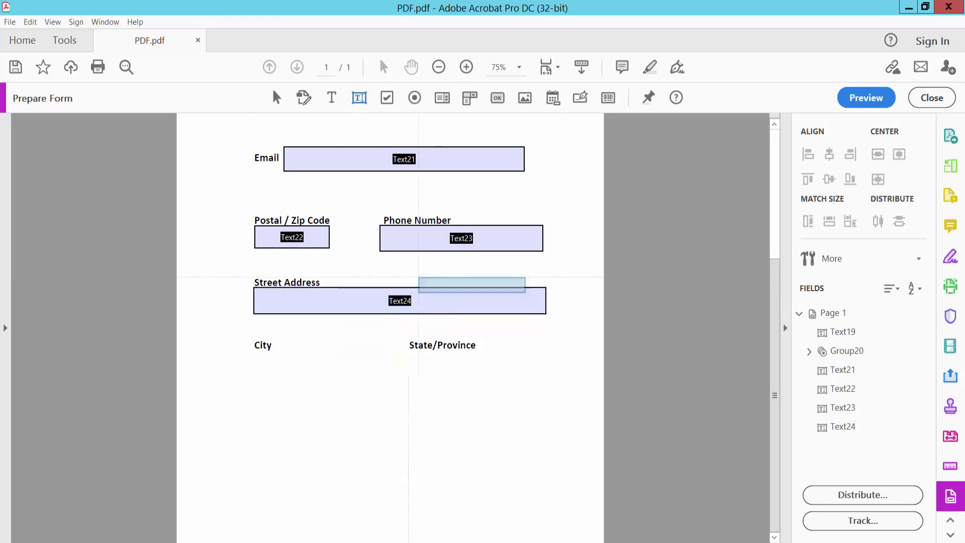
{"action": "left_click_drag", "start_coordinate": [255, 354], "coordinate": [362, 369]}
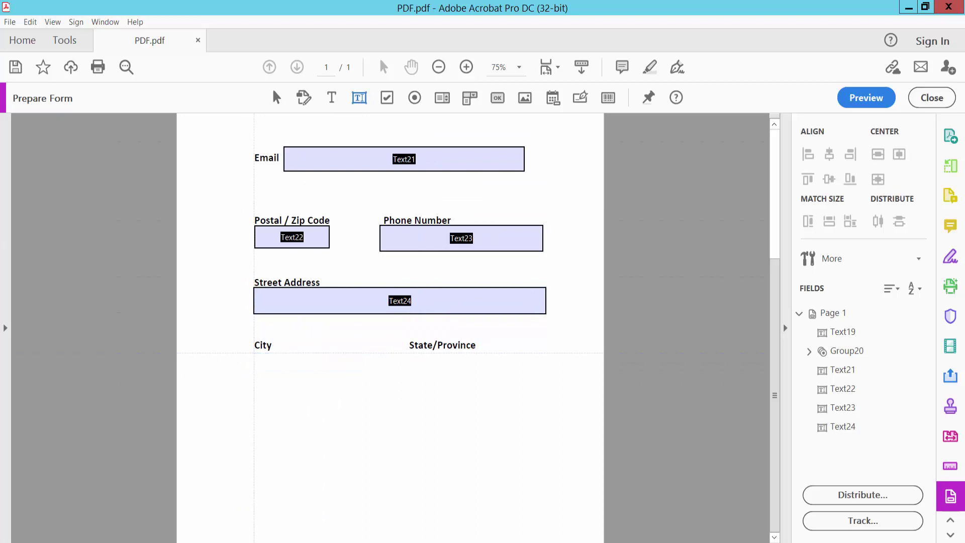
{"action": "left_click_drag", "start_coordinate": [255, 353], "coordinate": [311, 378]}
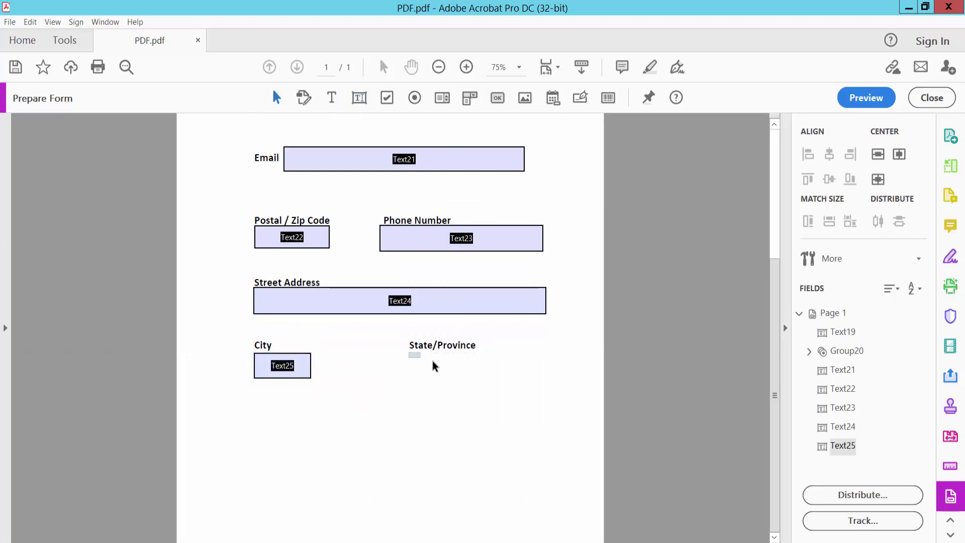
After cancelling a mis-drawn box, draw Text26 under State/Province.
{"action": "left_click_drag", "start_coordinate": [409, 350], "coordinate": [488, 374]}
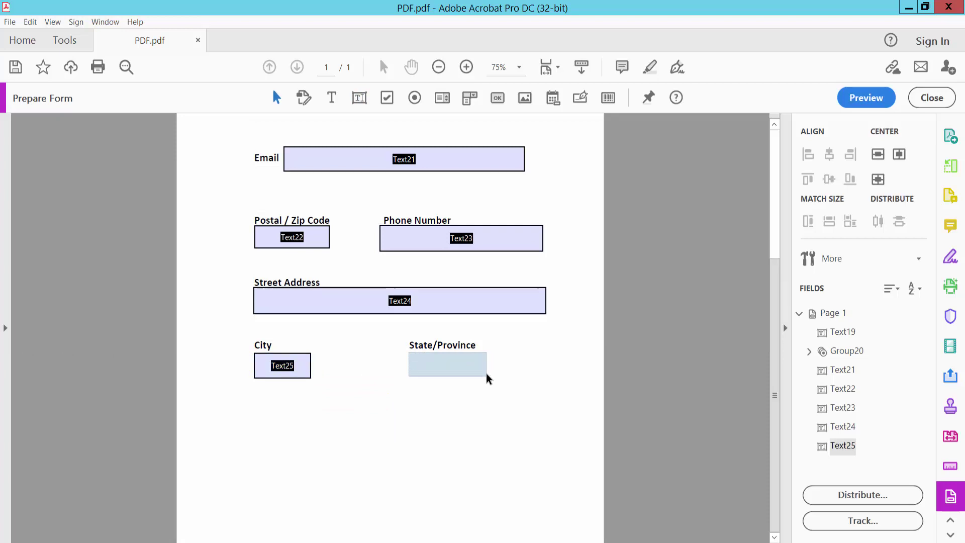
{"action": "left_click_drag", "start_coordinate": [486, 375], "coordinate": [547, 374]}
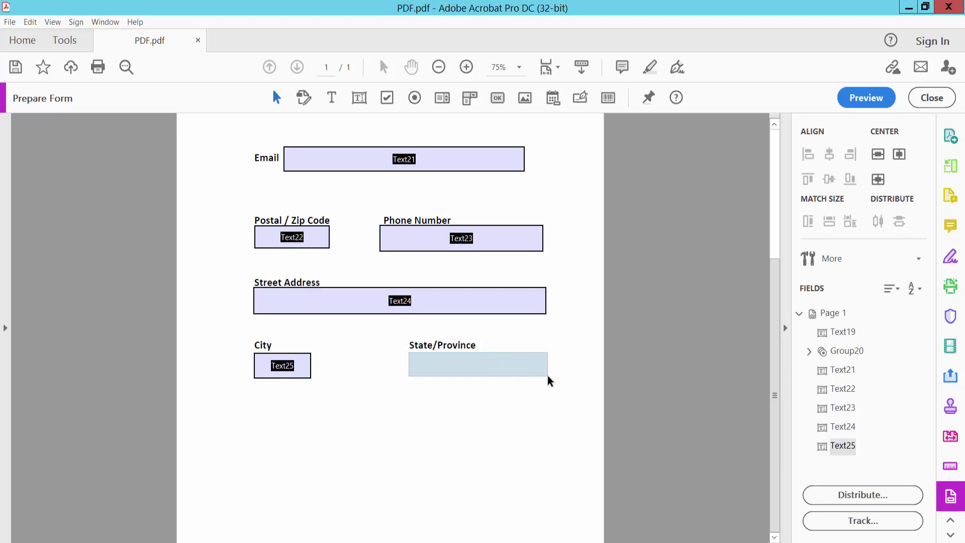
{"action": "key", "text": "Escape"}
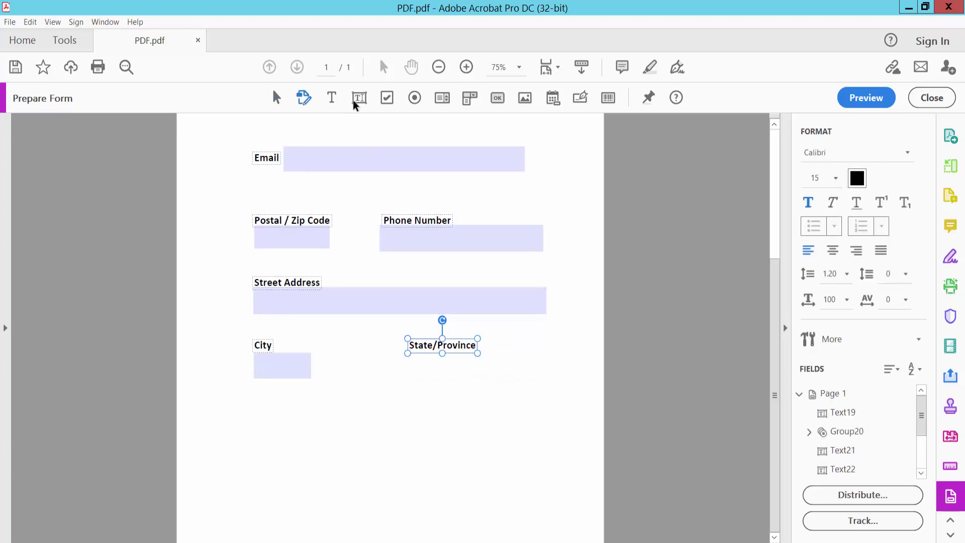
{"action": "left_click", "coordinate": [360, 96]}
{"action": "mouse_move", "coordinate": [408, 352]}
{"action": "left_mouse_down"}
{"action": "mouse_move", "coordinate": [519, 379]}
{"action": "mouse_move", "coordinate": [549, 375]}
{"action": "left_mouse_up"}
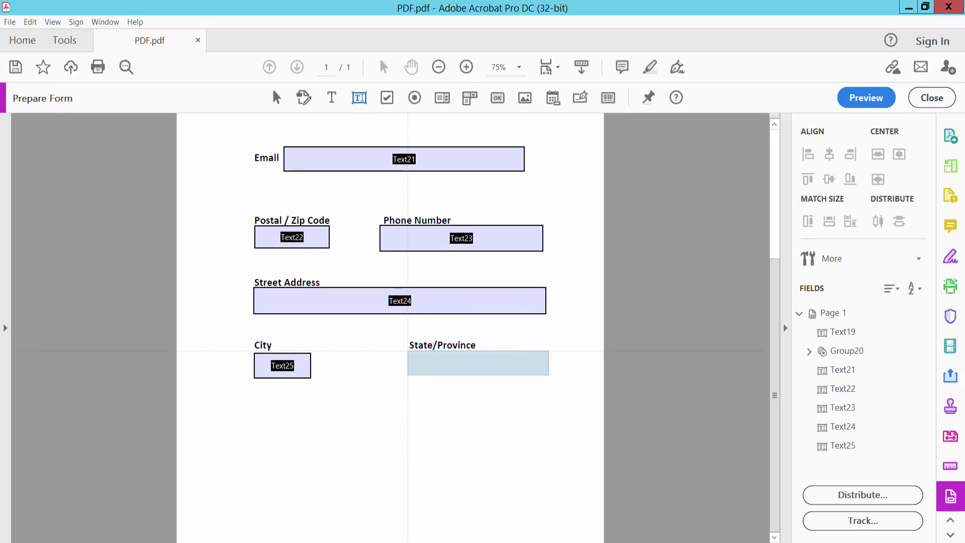
{"action": "left_click_drag", "start_coordinate": [548, 375], "coordinate": [546, 374]}
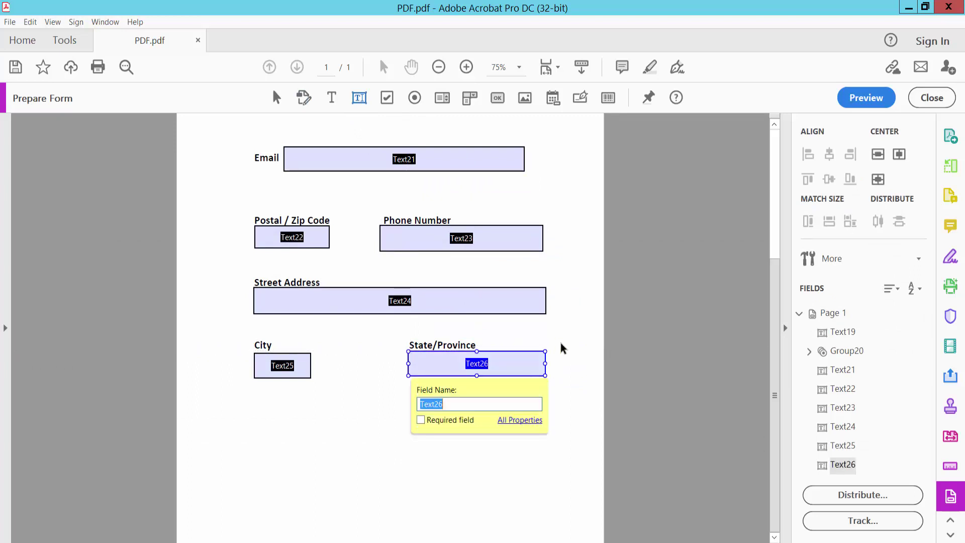
{"action": "scroll", "coordinate": [569, 312], "scroll_direction": "down", "scroll_amount": 1, "text": "ctrl"}
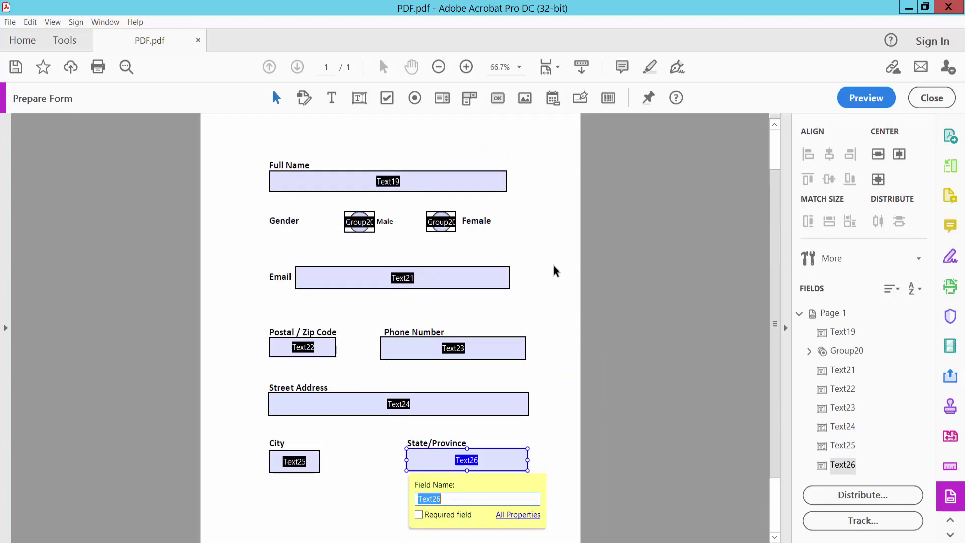
Preview the form, enter a full name, choose Male and move to Email.
{"action": "left_click", "coordinate": [866, 97]}
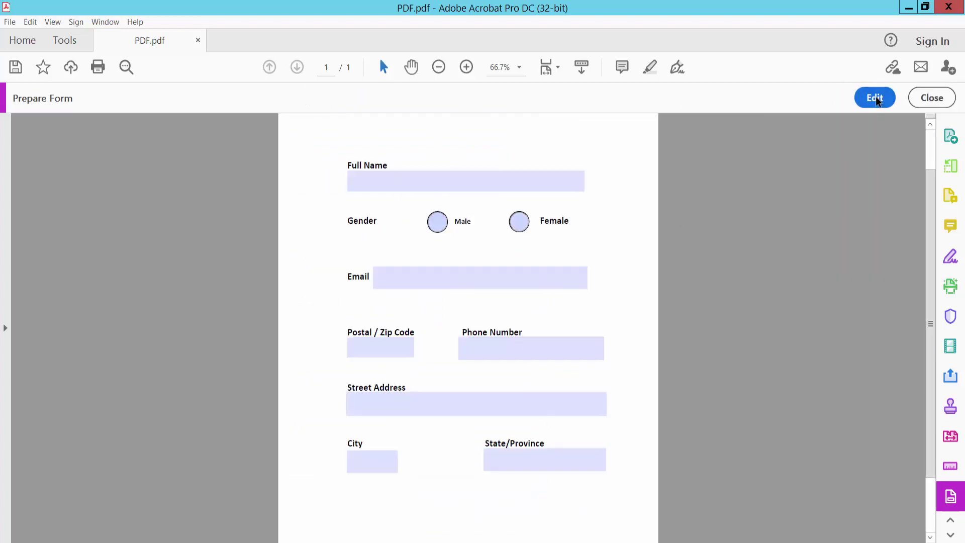
{"action": "left_click", "coordinate": [386, 184]}
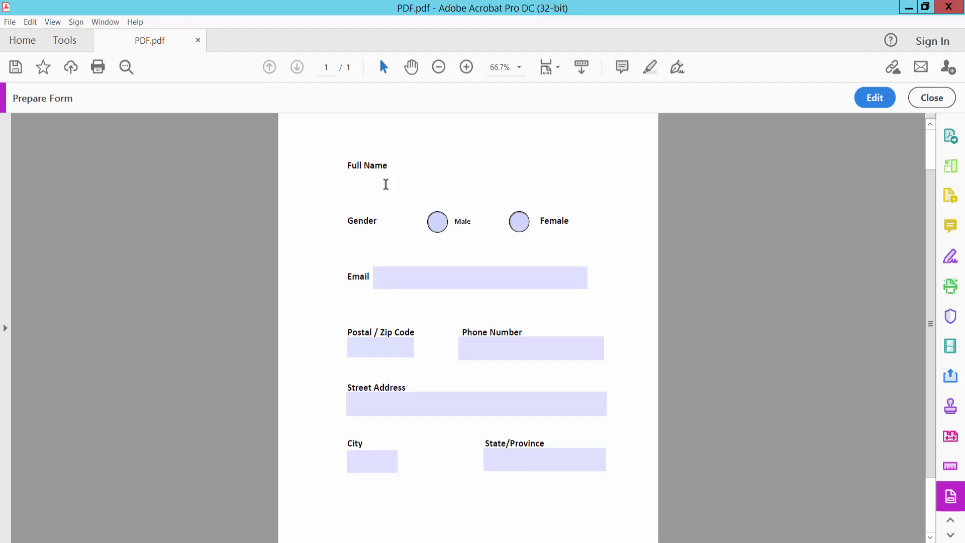
{"action": "left_click", "coordinate": [434, 224]}
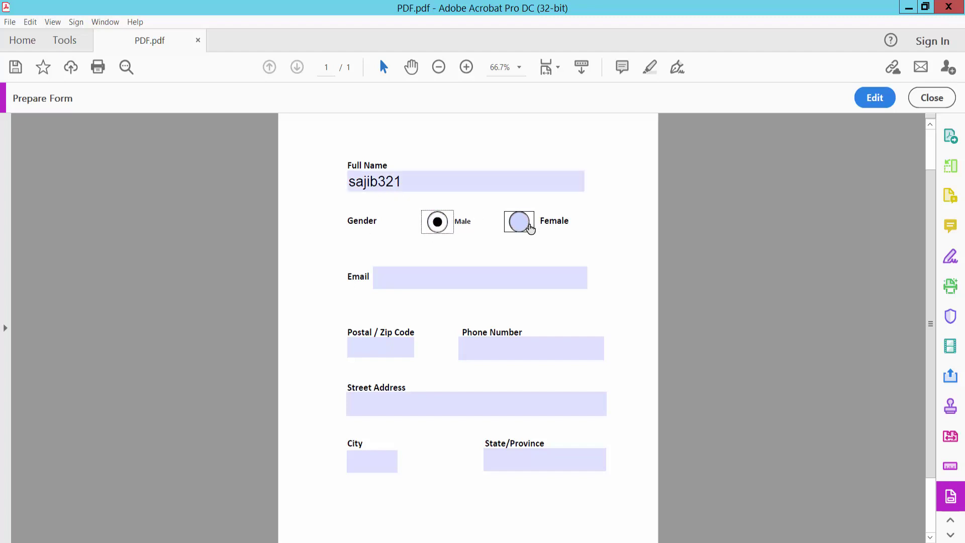
{"action": "left_click", "coordinate": [520, 223]}
{"action": "left_click", "coordinate": [436, 224]}
{"action": "left_click", "coordinate": [427, 278]}
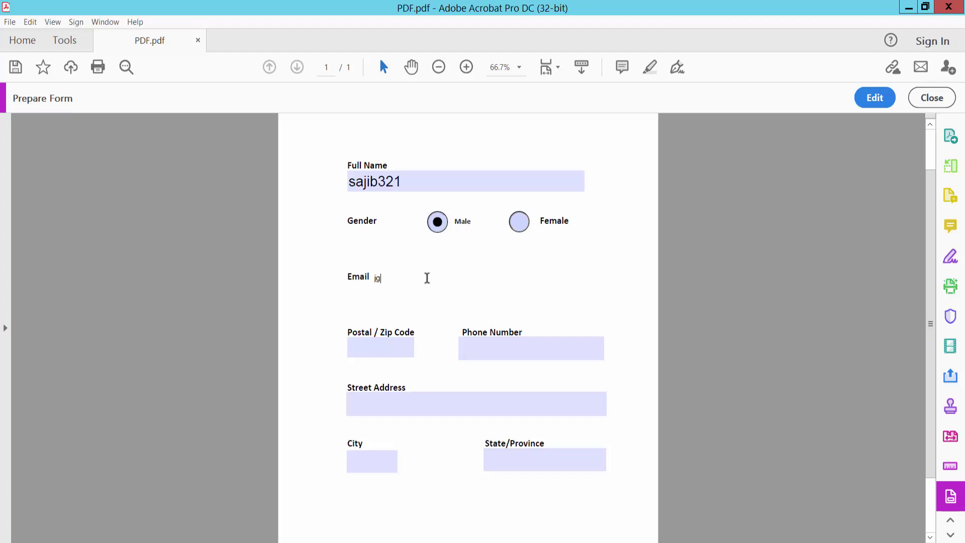
{"action": "type", "text": "il.com"}
Trigger the phone number format warning, then visit Street Address, City and State/Province.
{"action": "left_click", "coordinate": [396, 343]}
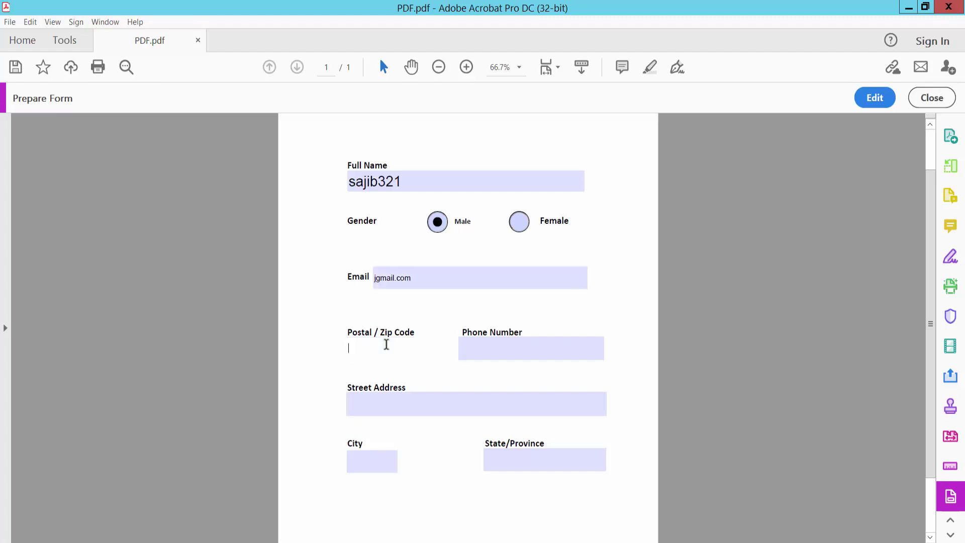
{"action": "left_click", "coordinate": [540, 349]}
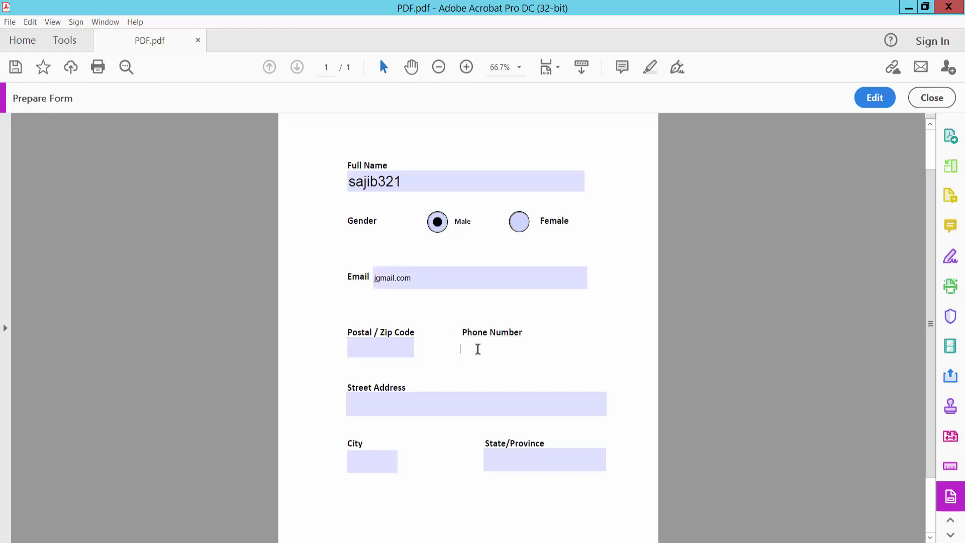
{"action": "type", "text": "3665645"}
{"action": "left_click", "coordinate": [390, 407]}
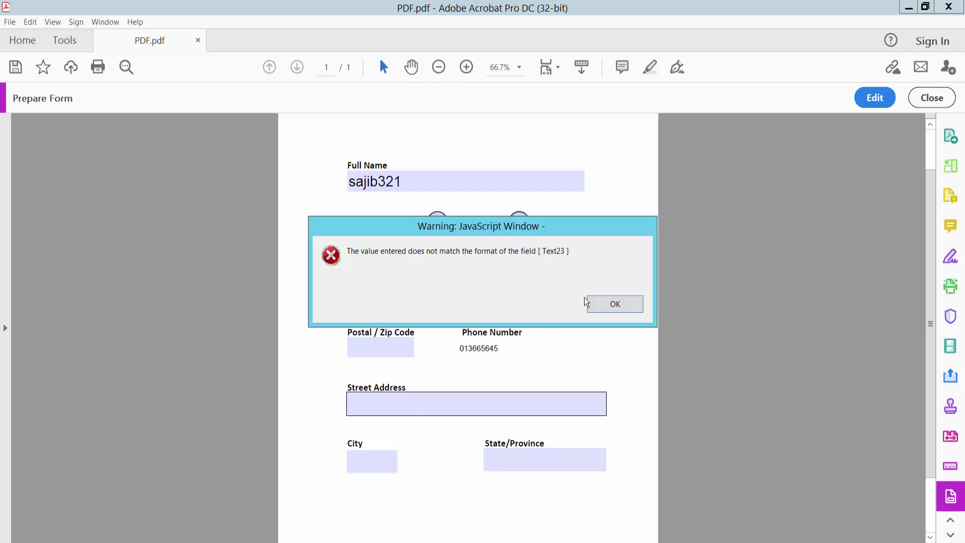
{"action": "left_click", "coordinate": [615, 304]}
{"action": "left_click", "coordinate": [409, 407]}
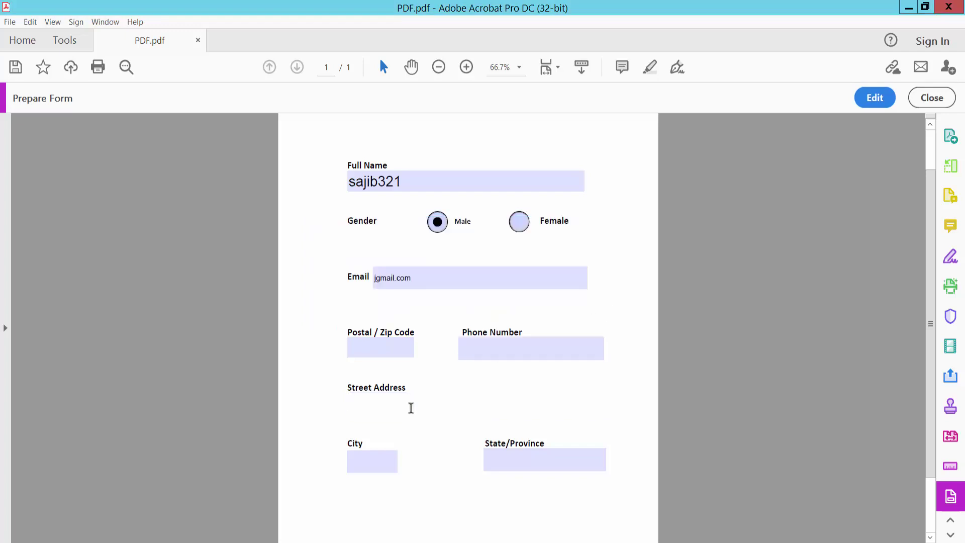
{"action": "left_click", "coordinate": [375, 462]}
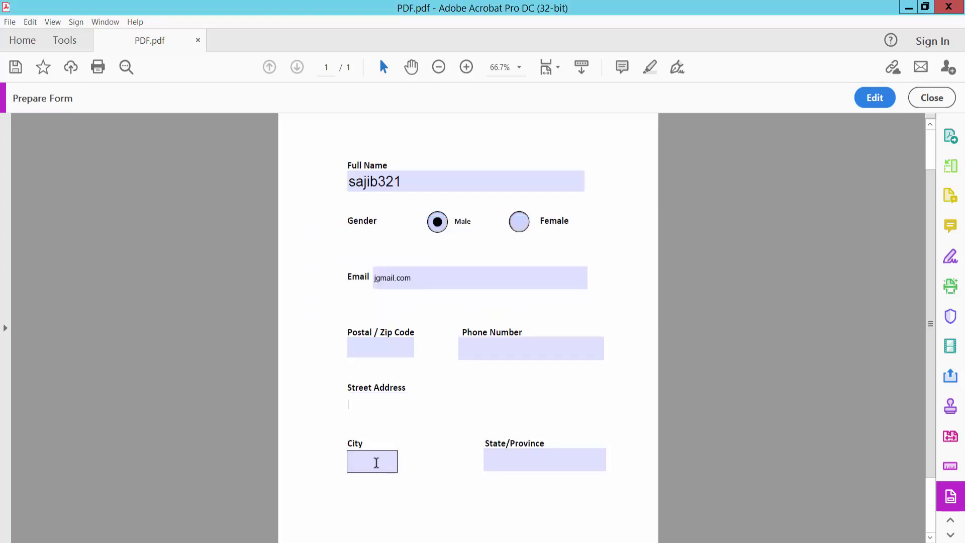
{"action": "left_click", "coordinate": [535, 458]}
{"action": "scroll", "coordinate": [516, 299], "scroll_direction": "down", "scroll_amount": 1}
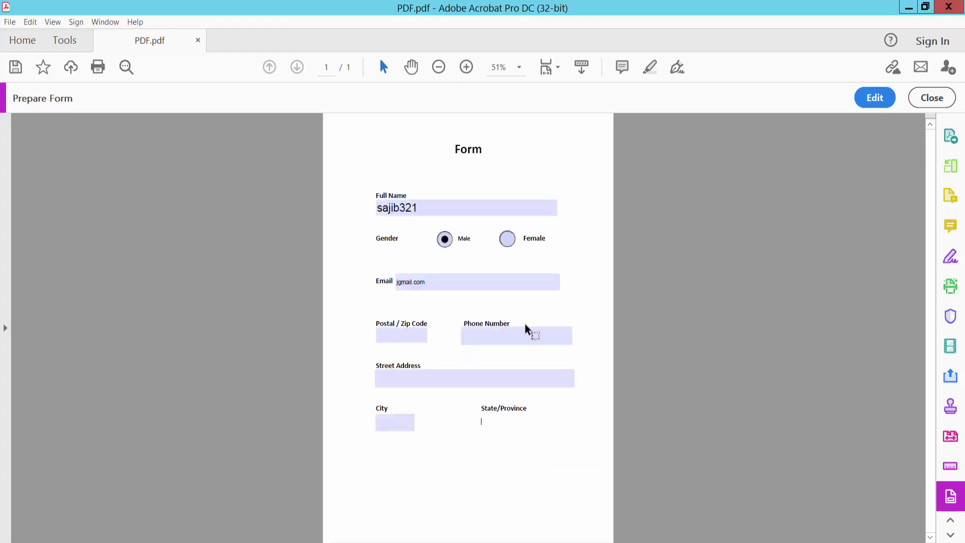
{"action": "scroll", "coordinate": [508, 293], "scroll_direction": "up", "scroll_amount": 1}
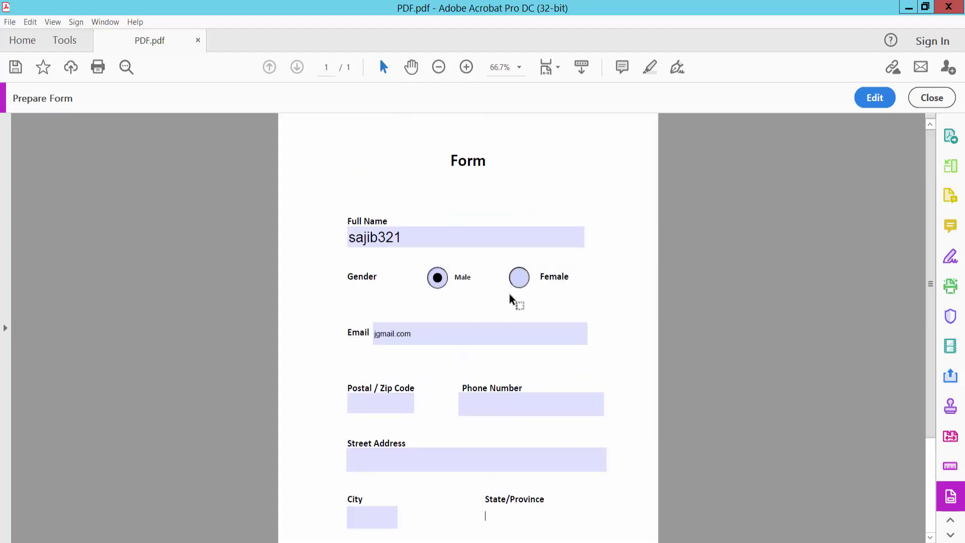
Save the filled form to the Desktop as PDF02, then click into the Email and Full Name fields.
{"action": "left_click", "coordinate": [10, 22]}
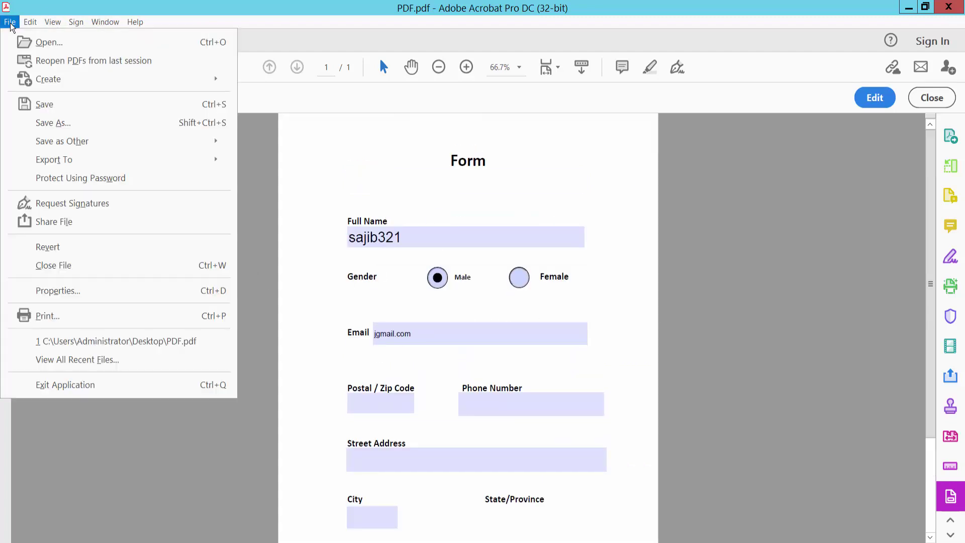
{"action": "key", "text": "Right"}
{"action": "key", "text": "Escape"}
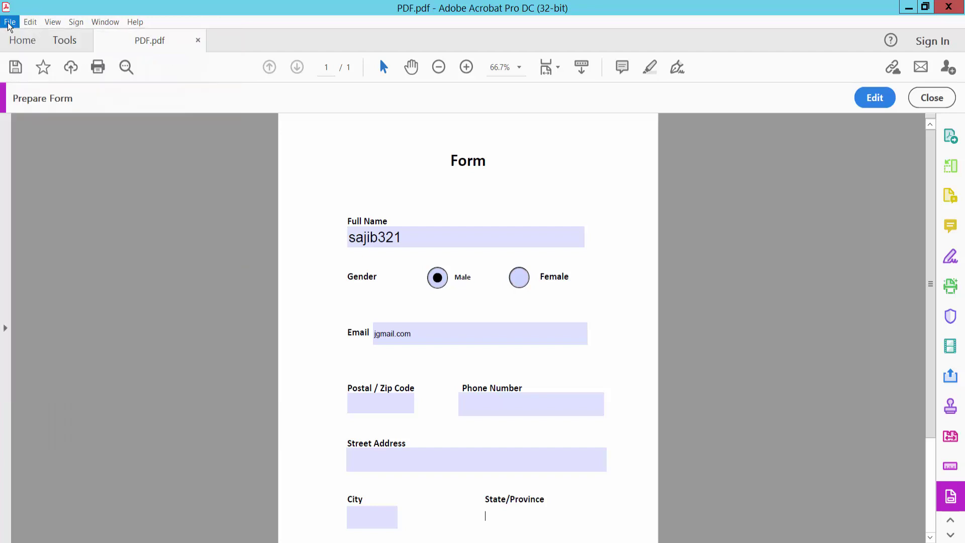
{"action": "left_click", "coordinate": [10, 22]}
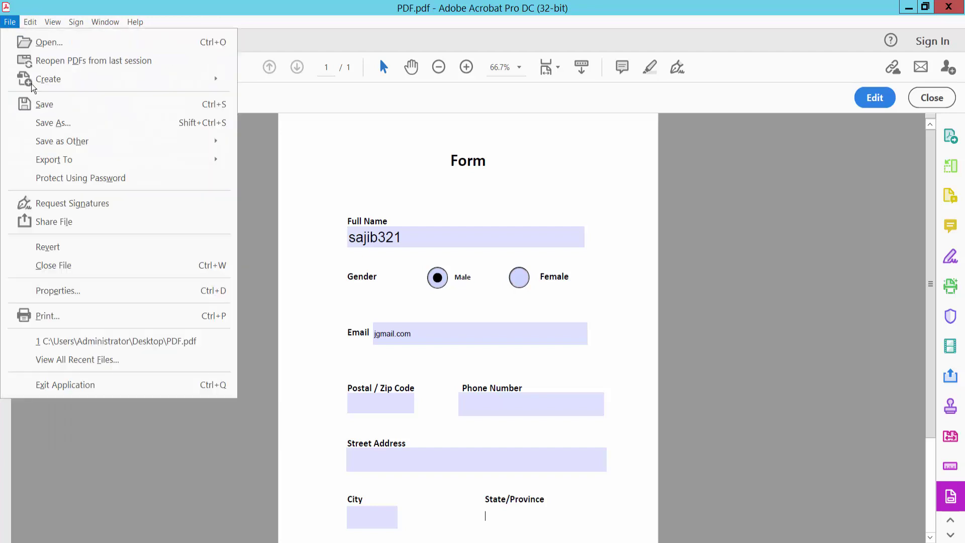
{"action": "left_click", "coordinate": [54, 123]}
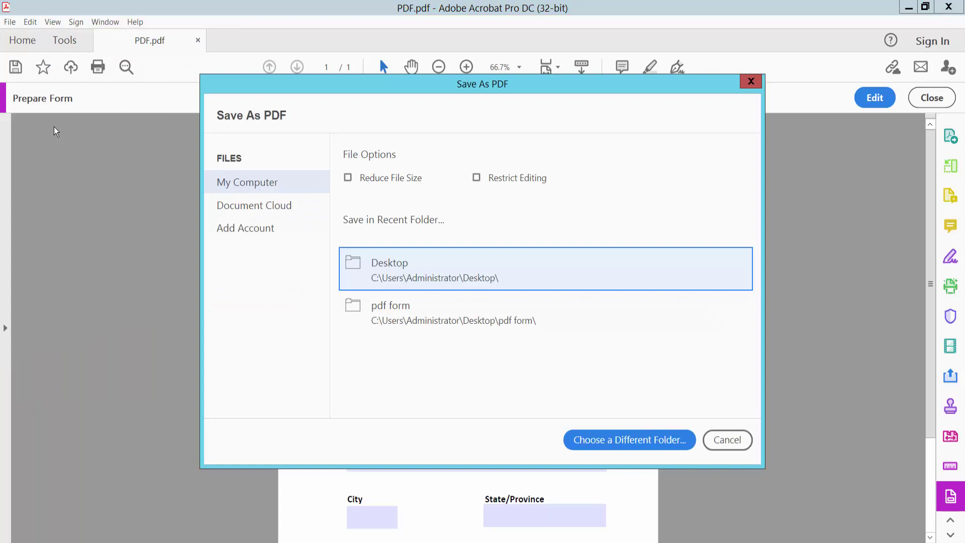
{"action": "left_click", "coordinate": [377, 268]}
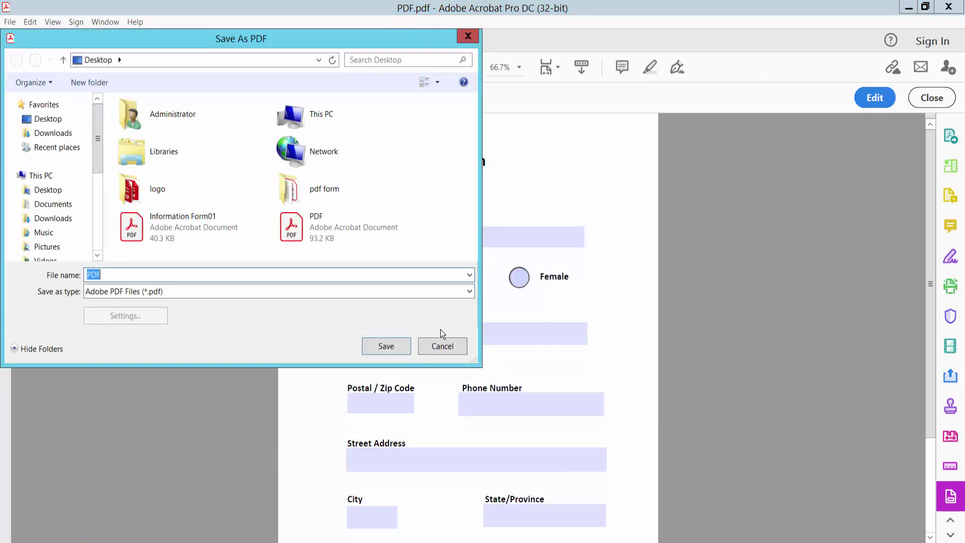
{"action": "left_click", "coordinate": [138, 273]}
{"action": "type", "text": "02"}
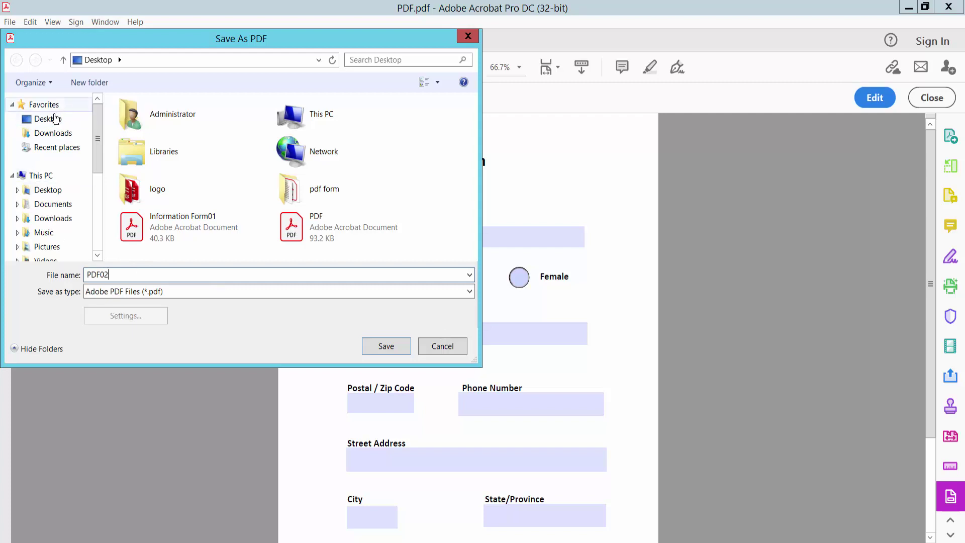
{"action": "left_click", "coordinate": [48, 118]}
{"action": "left_click", "coordinate": [385, 346]}
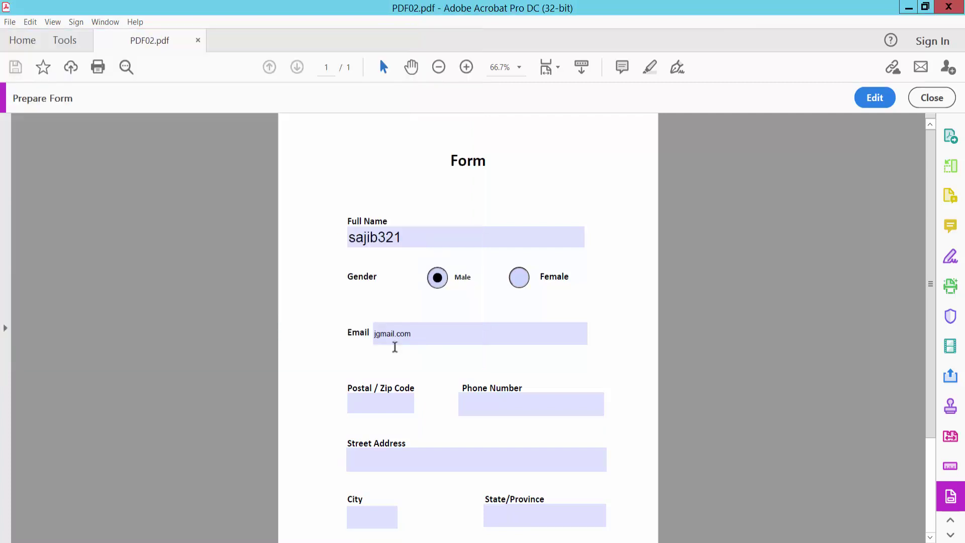
{"action": "left_click", "coordinate": [395, 335]}
{"action": "left_click", "coordinate": [428, 236]}
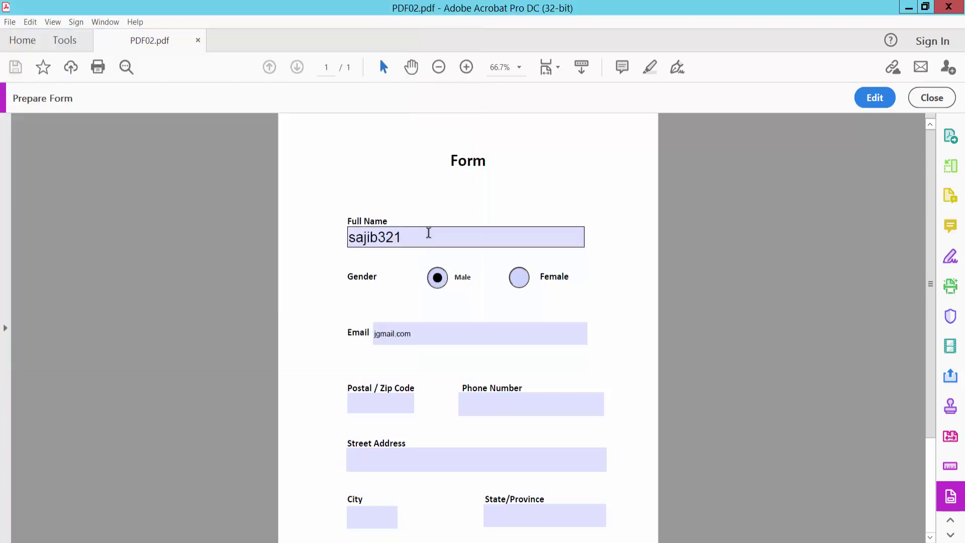